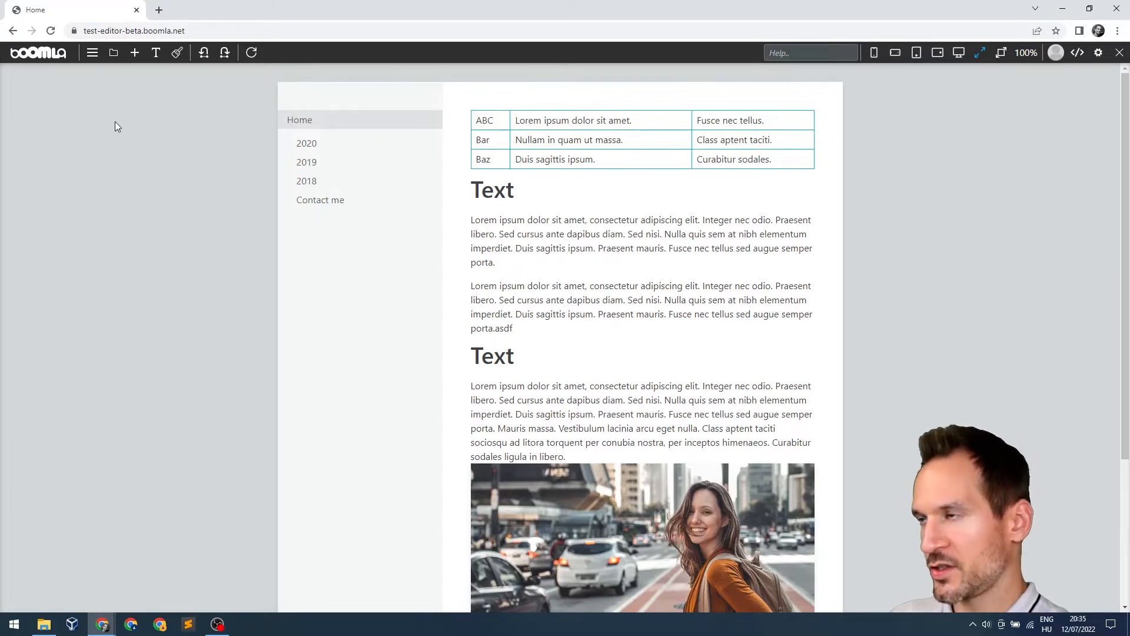
Open the object editor, showing the site's object tree with paper-2 expanded beside the preview
left_click(114, 56)
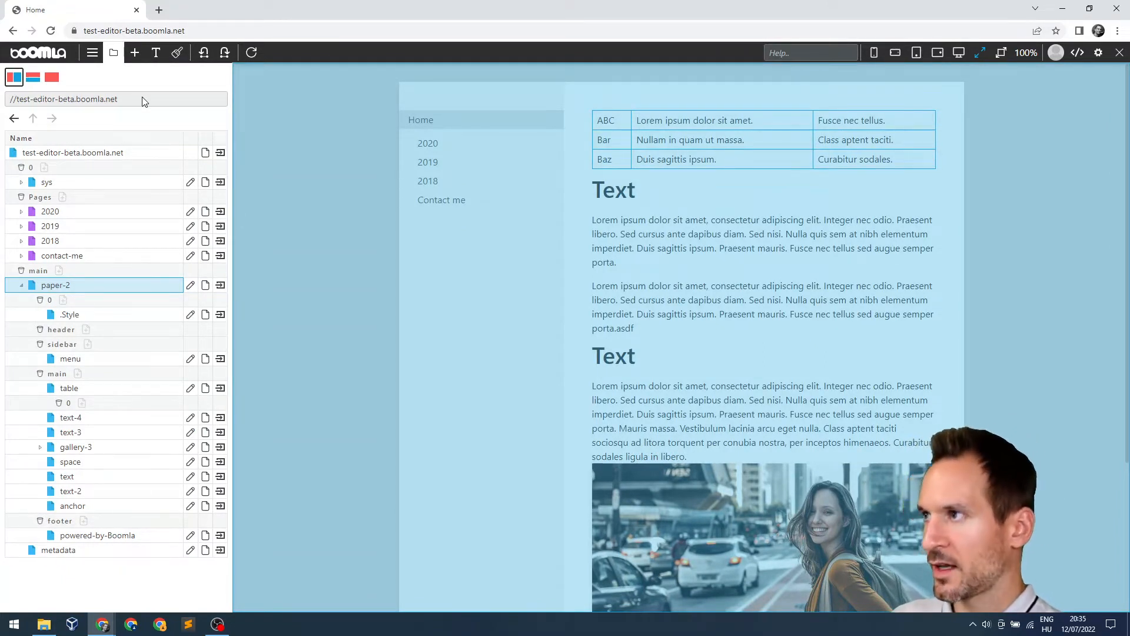
Try the stacked, full-width and side-by-side layouts, then show the Pages tree (Home, 2020, 2019, 2018, Contact me)
left_click(29, 83)
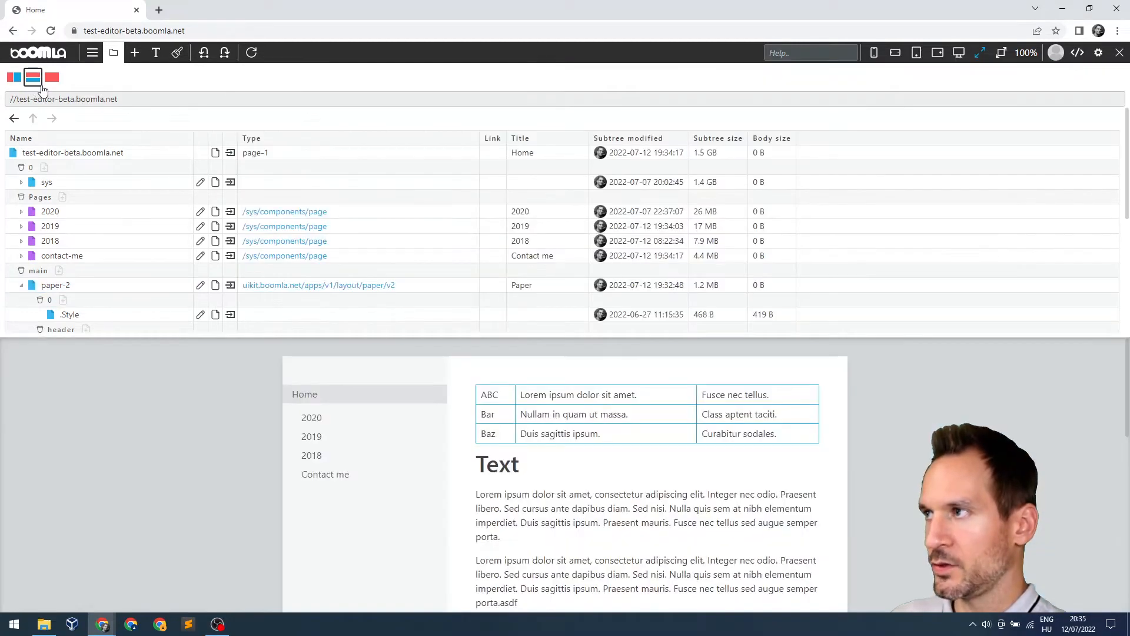
left_click(51, 83)
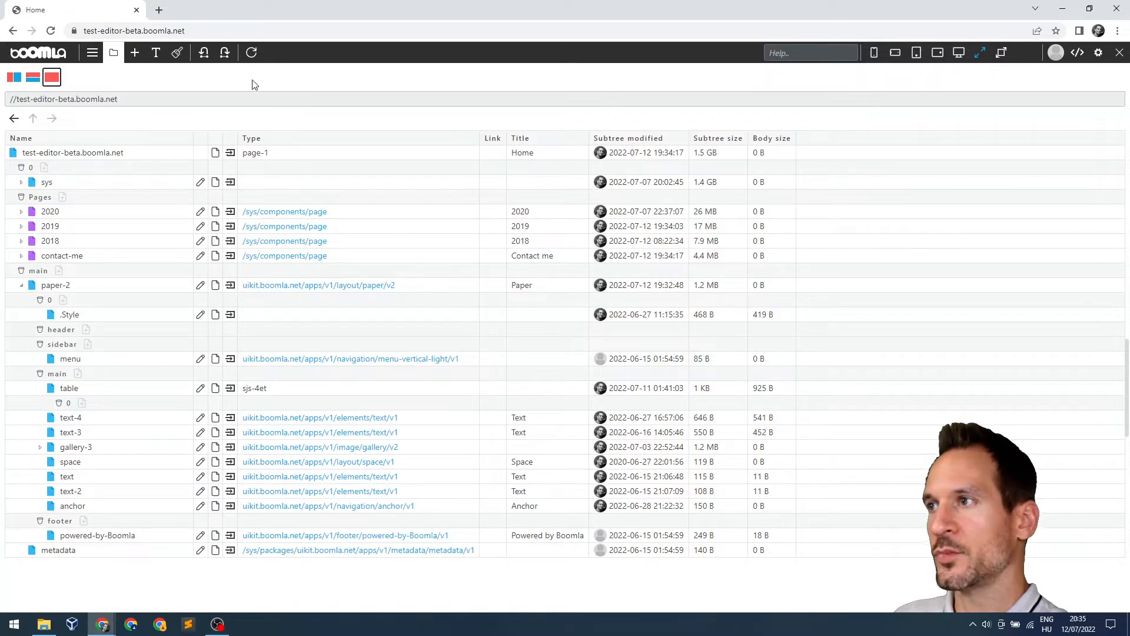
left_click(33, 79)
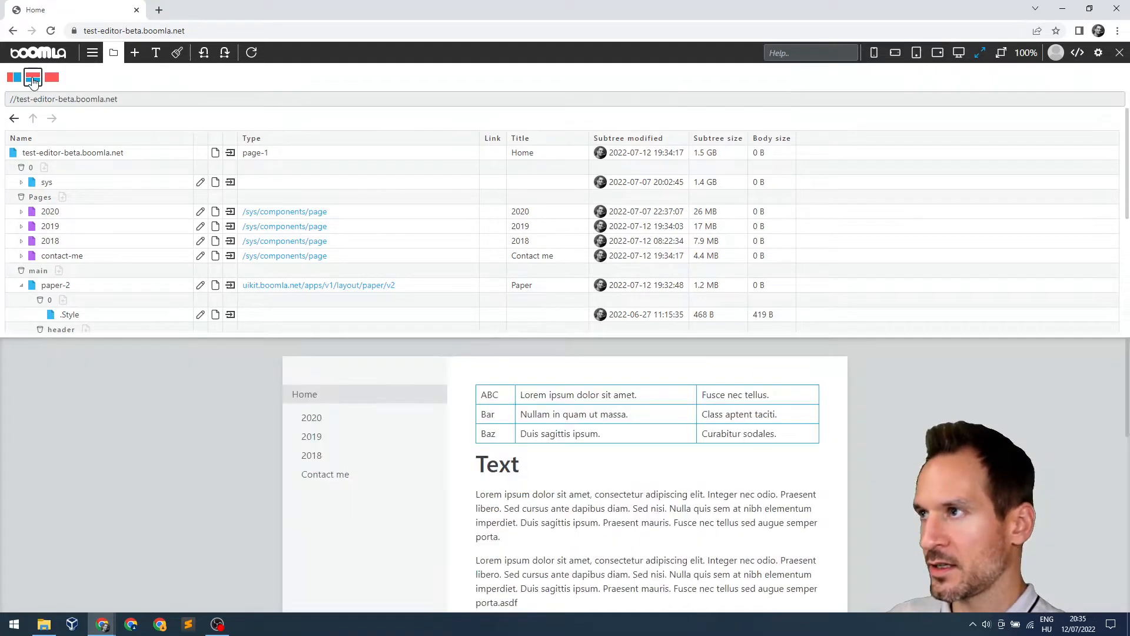
left_click(14, 77)
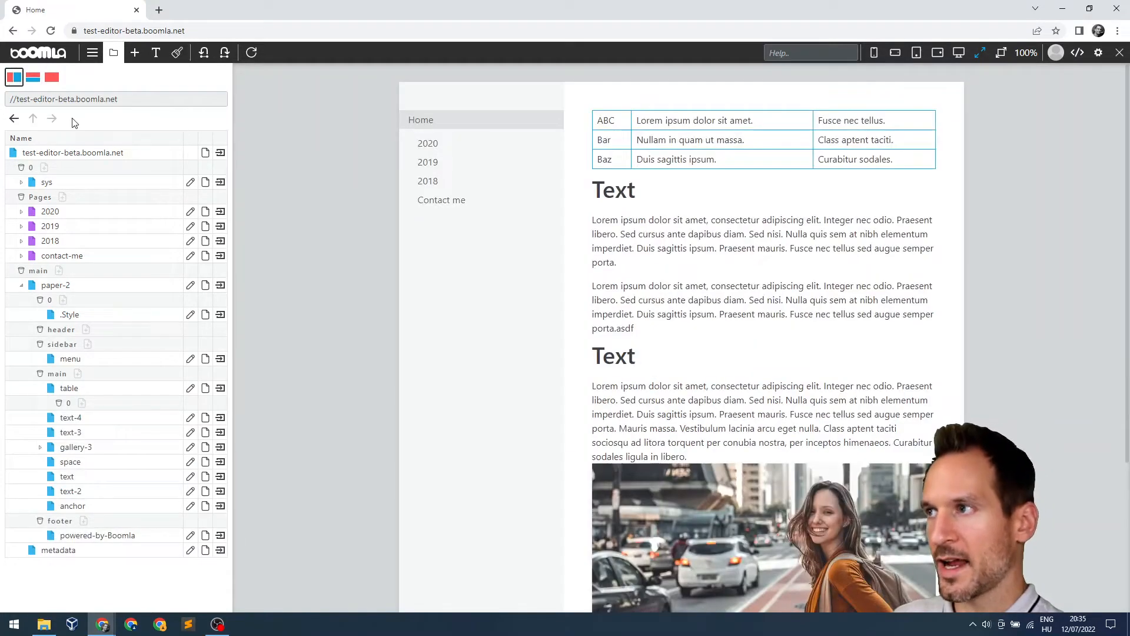
mouse_move(232, 123)
left_mouse_down()
mouse_move(651, 124)
mouse_move(185, 124)
mouse_move(223, 121)
left_mouse_up()
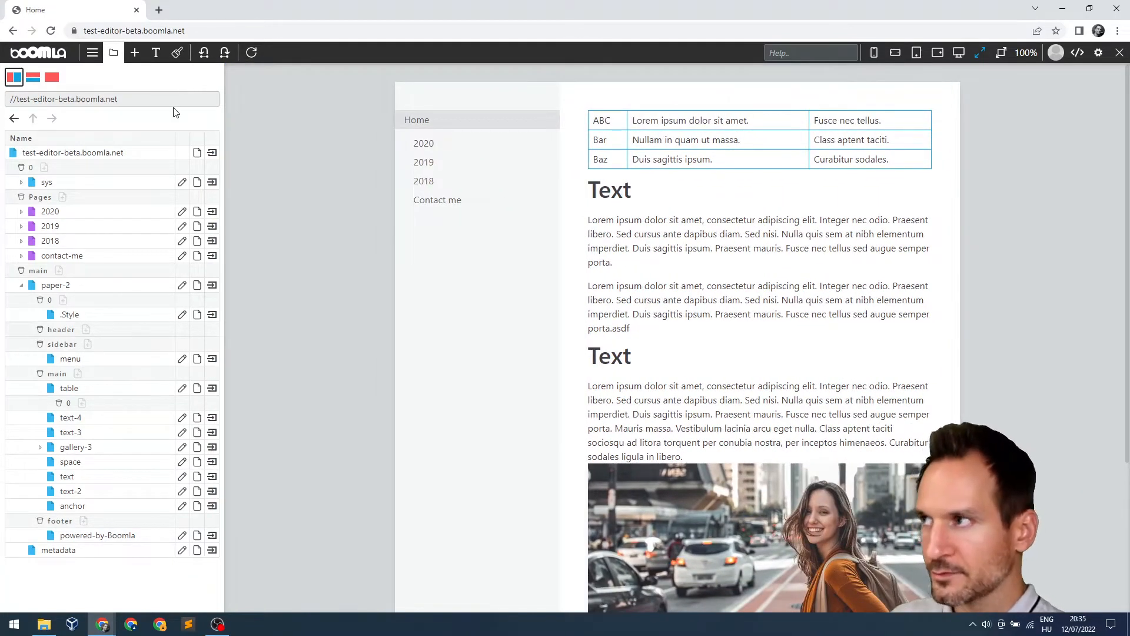
left_click(92, 53)
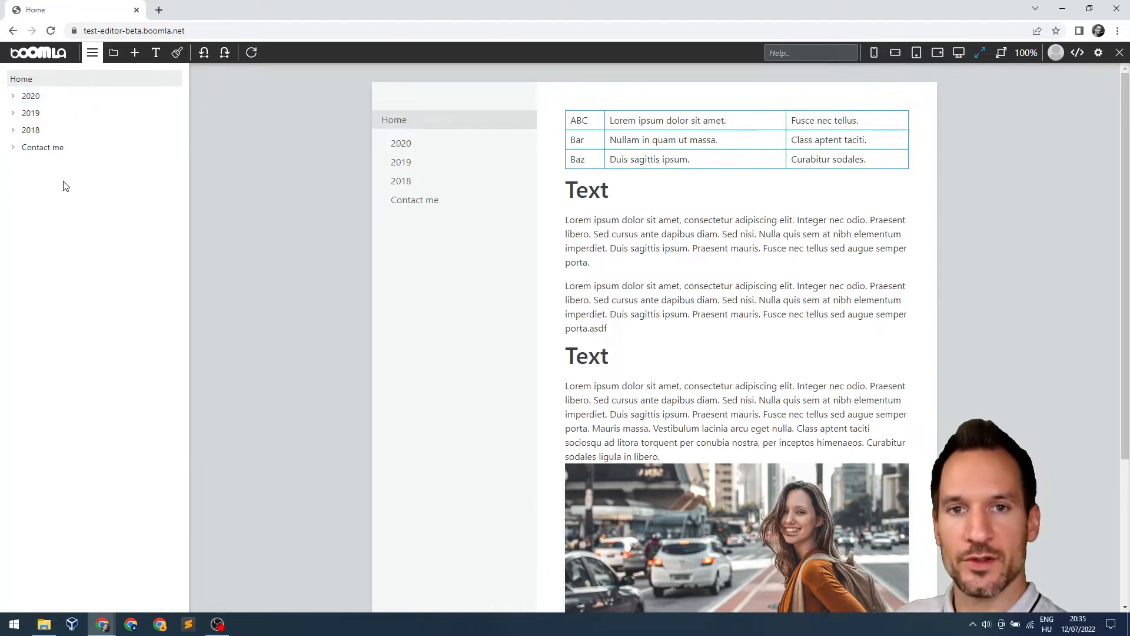
left_click(71, 97)
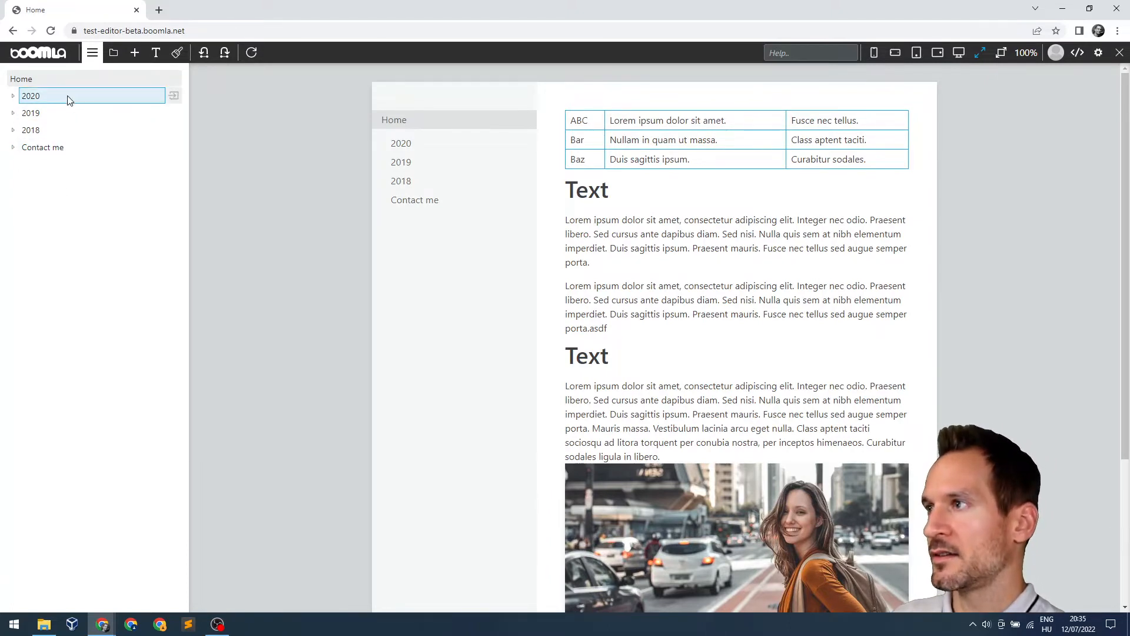
left_click(70, 115)
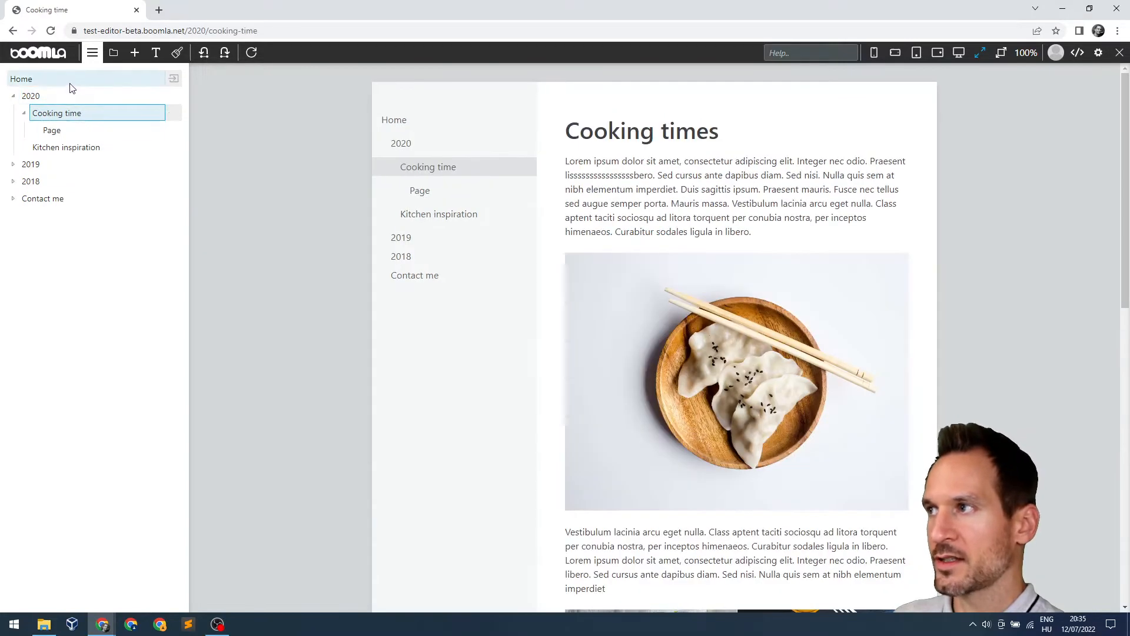
left_click(174, 82)
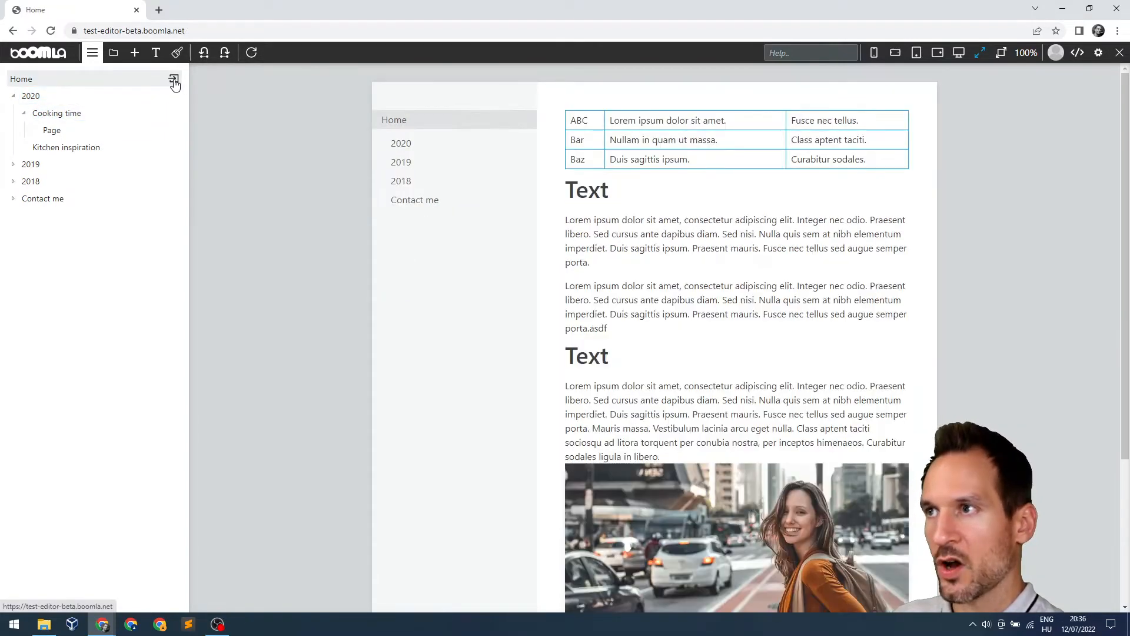
left_click(13, 165)
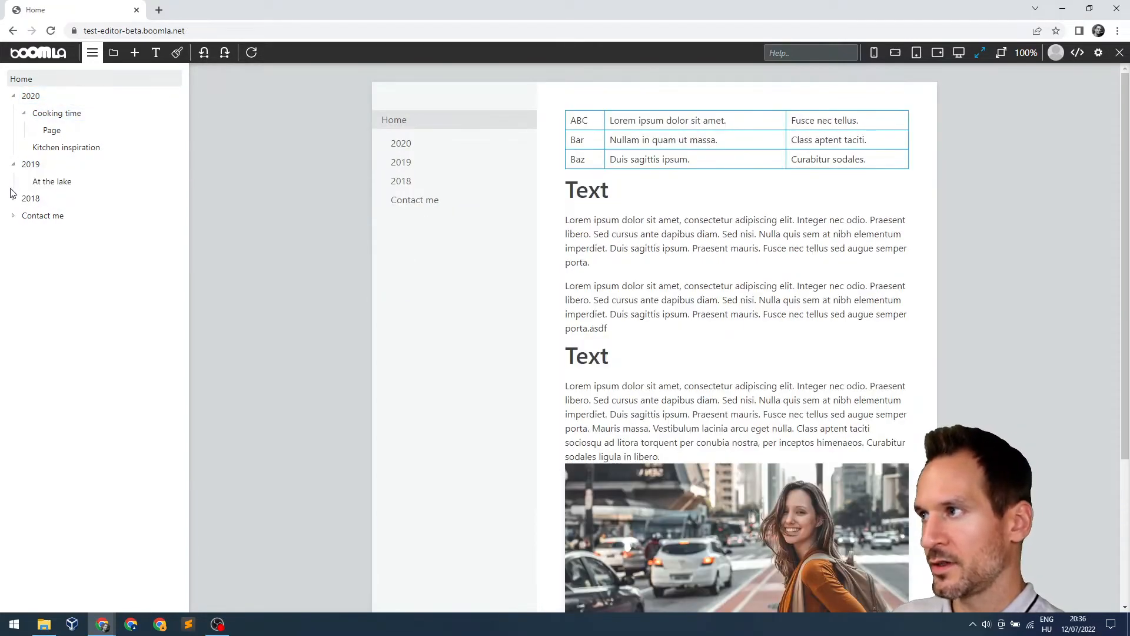
left_click(14, 165)
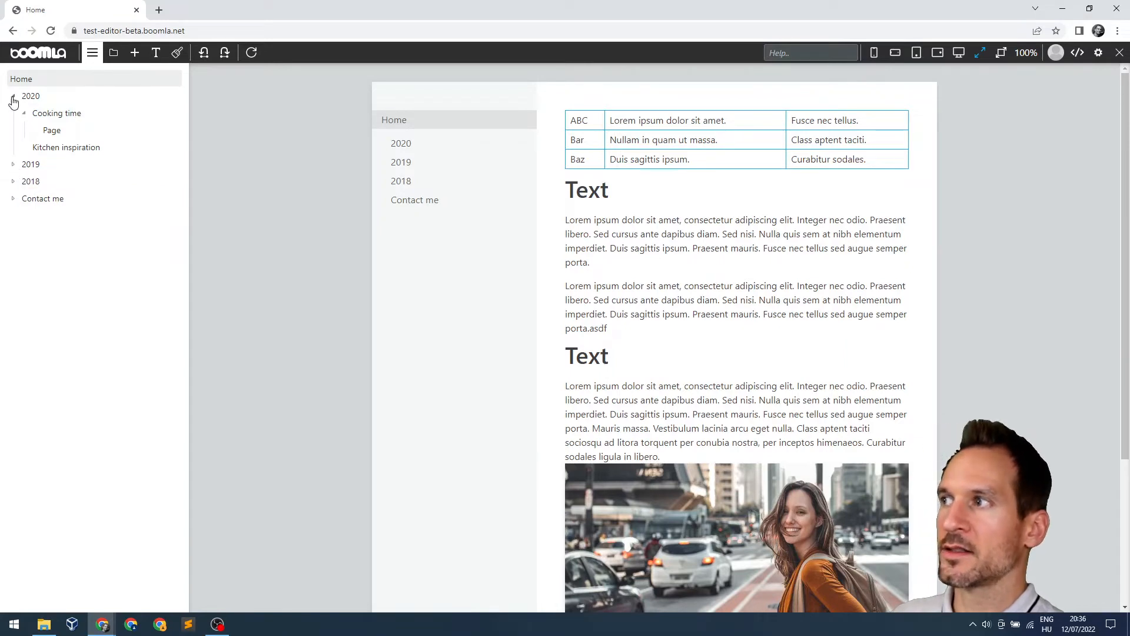
left_click(13, 97)
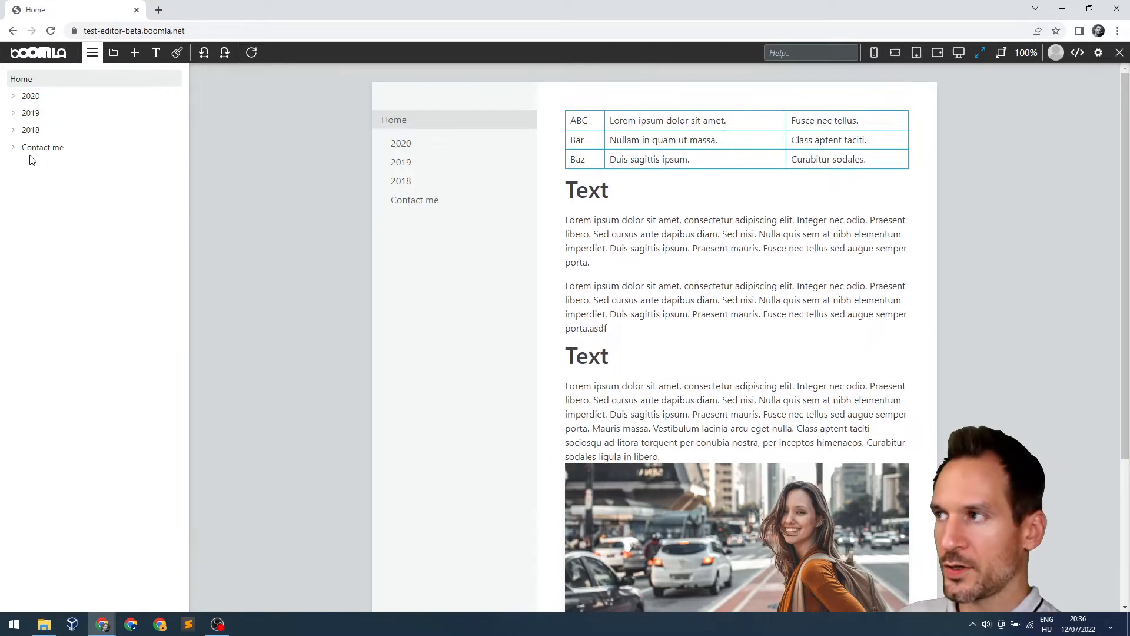
left_click(42, 147)
left_click(42, 147)
left_click(48, 133)
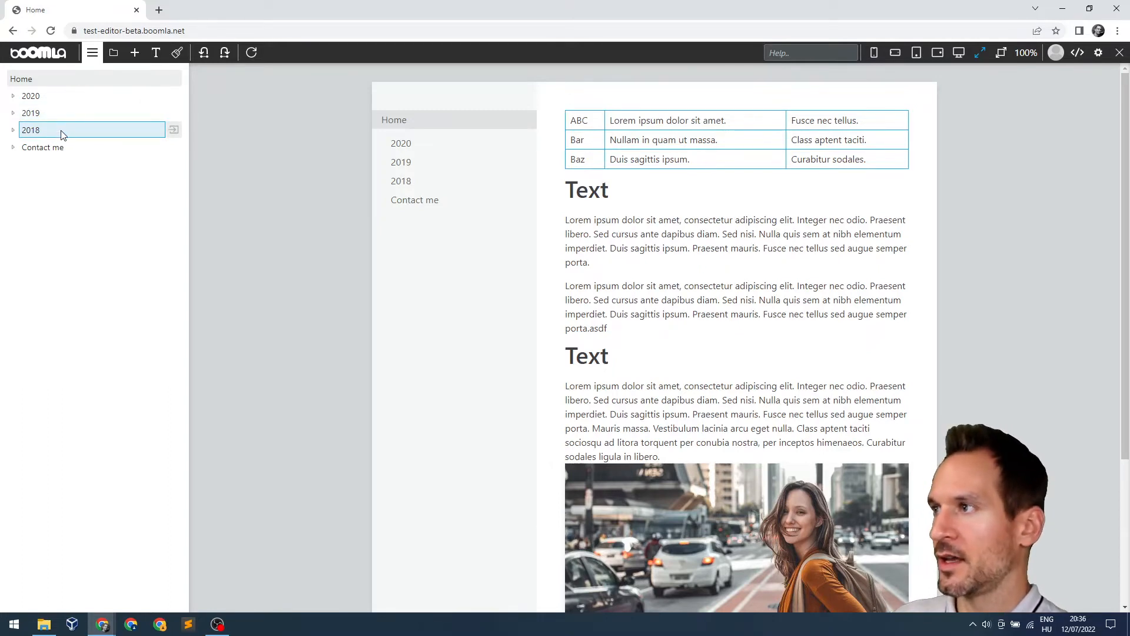
right_click(59, 130)
left_click(39, 147)
left_click_drag(32, 96, 31, 100)
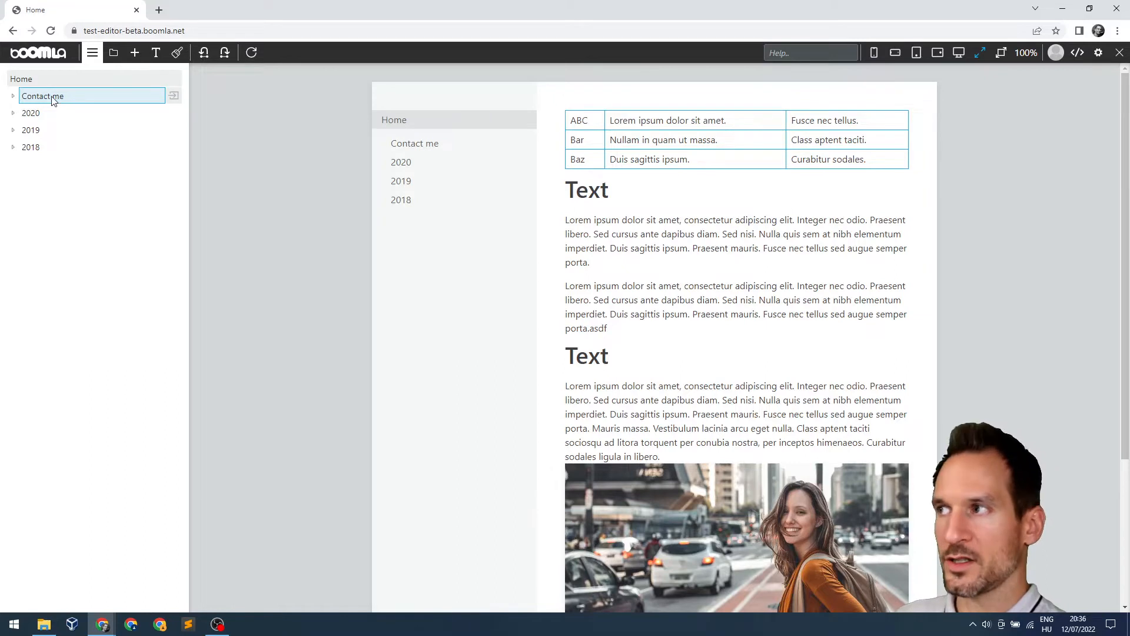
left_click_drag(141, 147, 151, 157)
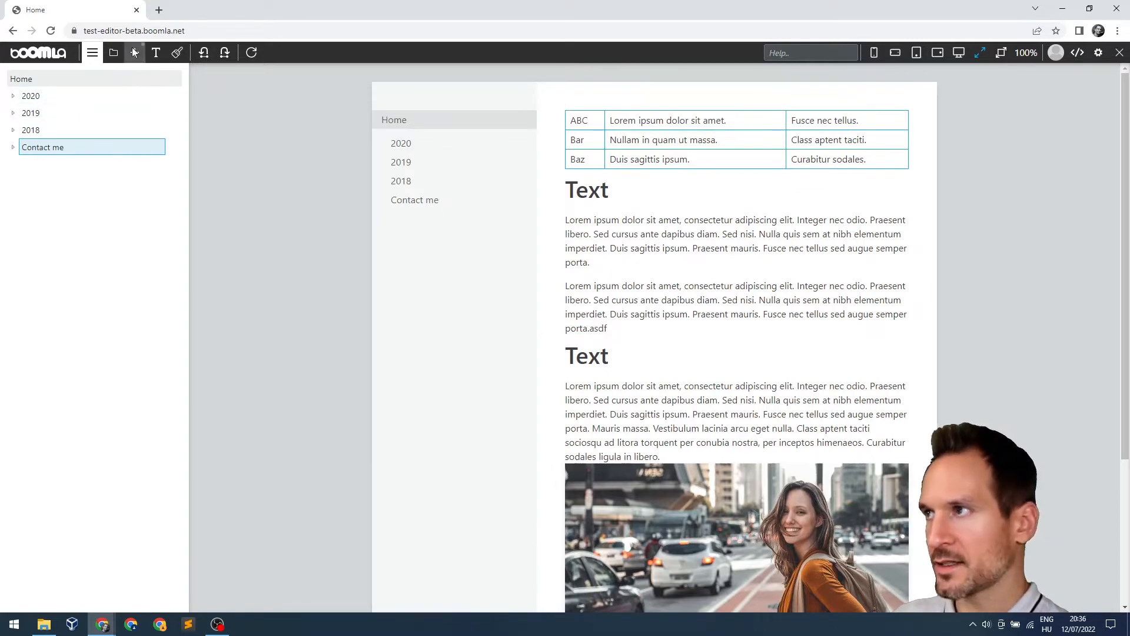
Reopen the file tree, drag contact-me above 2020, and view the menu-structure list
left_click(114, 52)
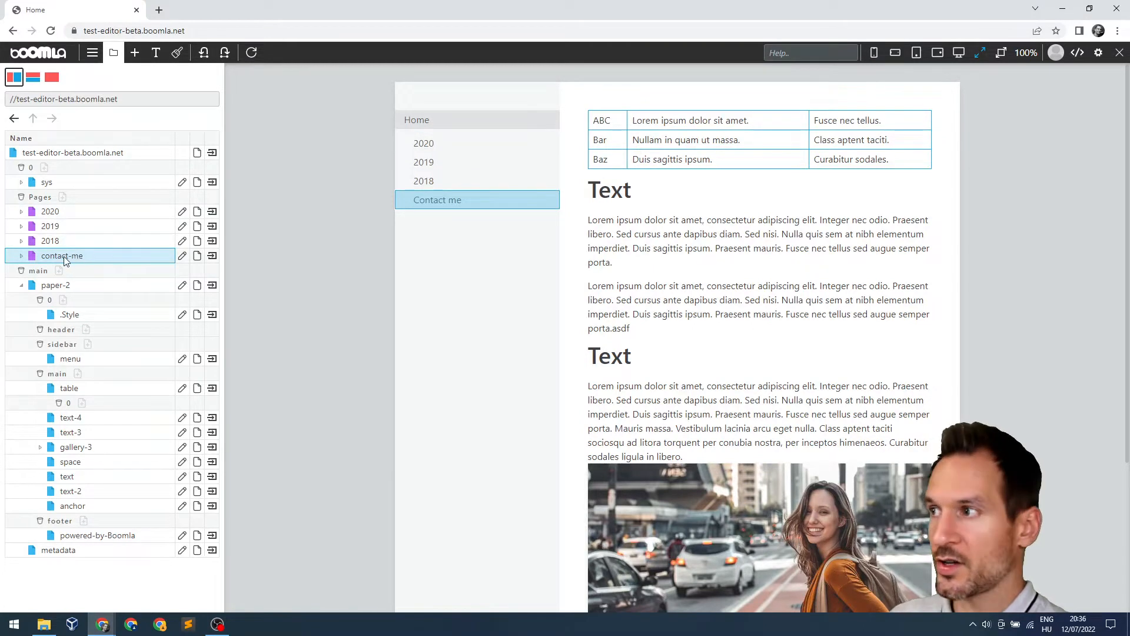
left_click_drag(65, 259, 33, 212)
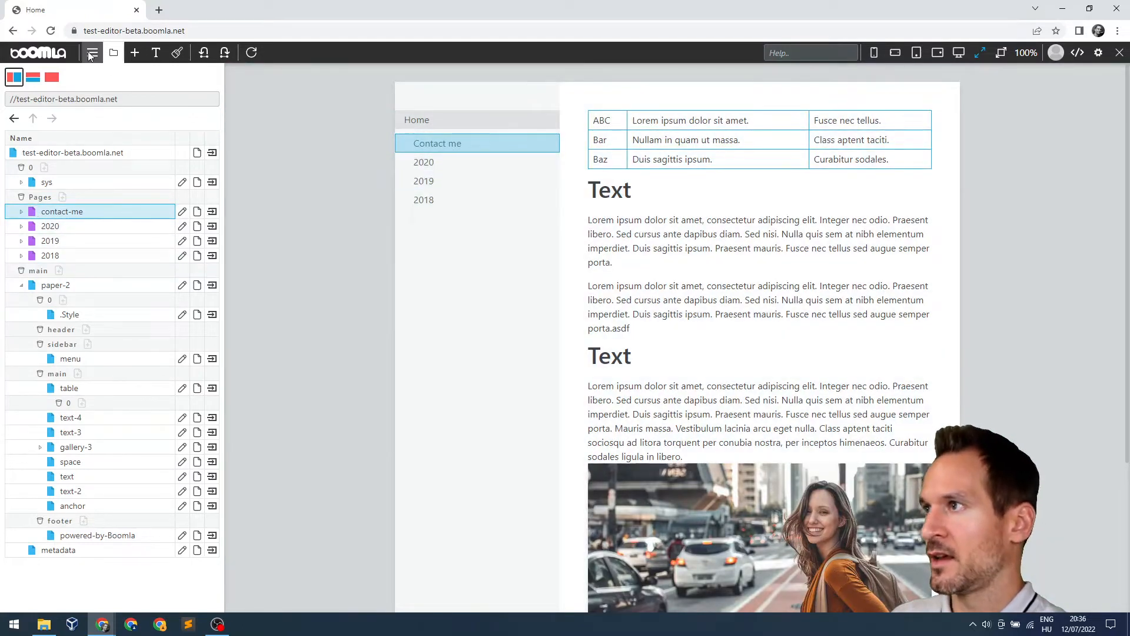
left_click(91, 53)
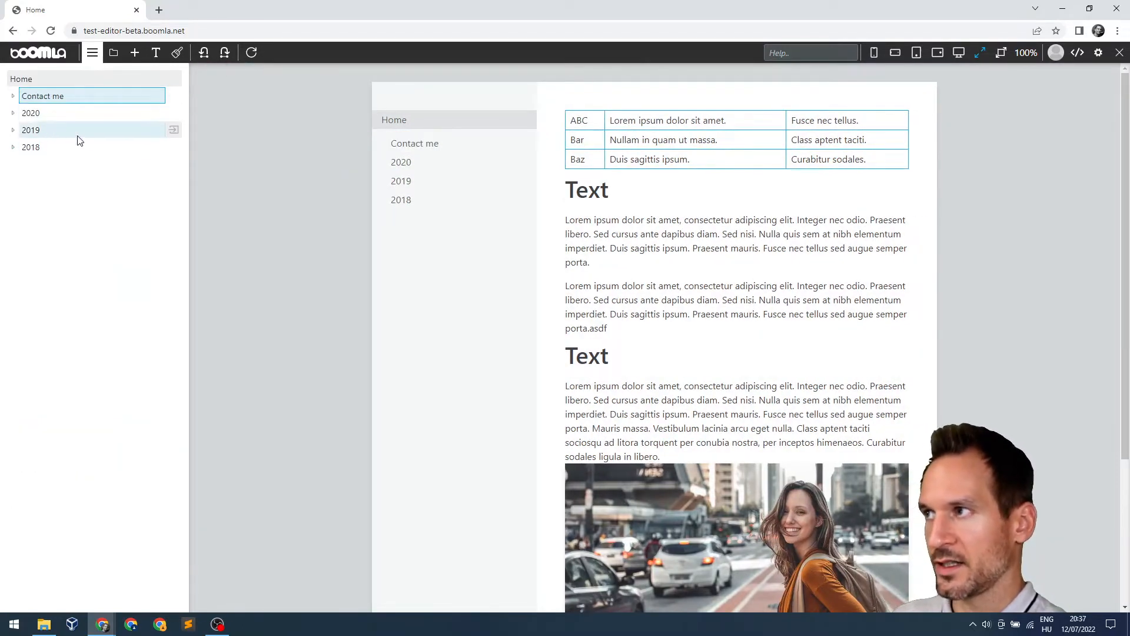
Back in the file tree, drag the pages back so contact-me follows 2018 in Pages
left_click(114, 52)
left_click_drag(52, 255, 142, 261)
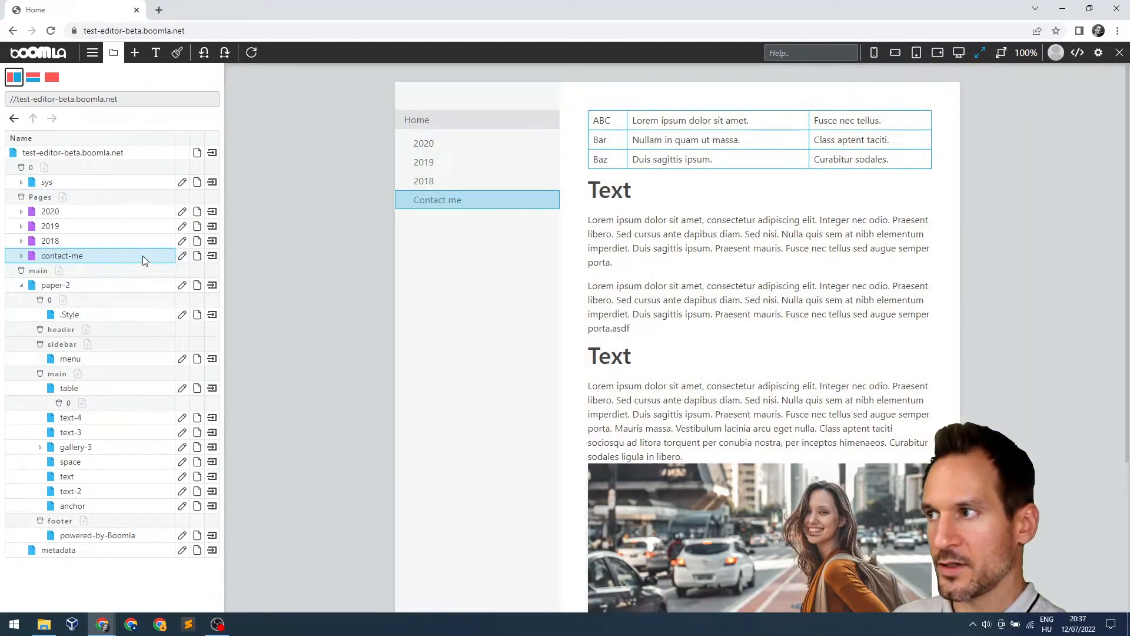
left_click_drag(143, 256, 164, 182)
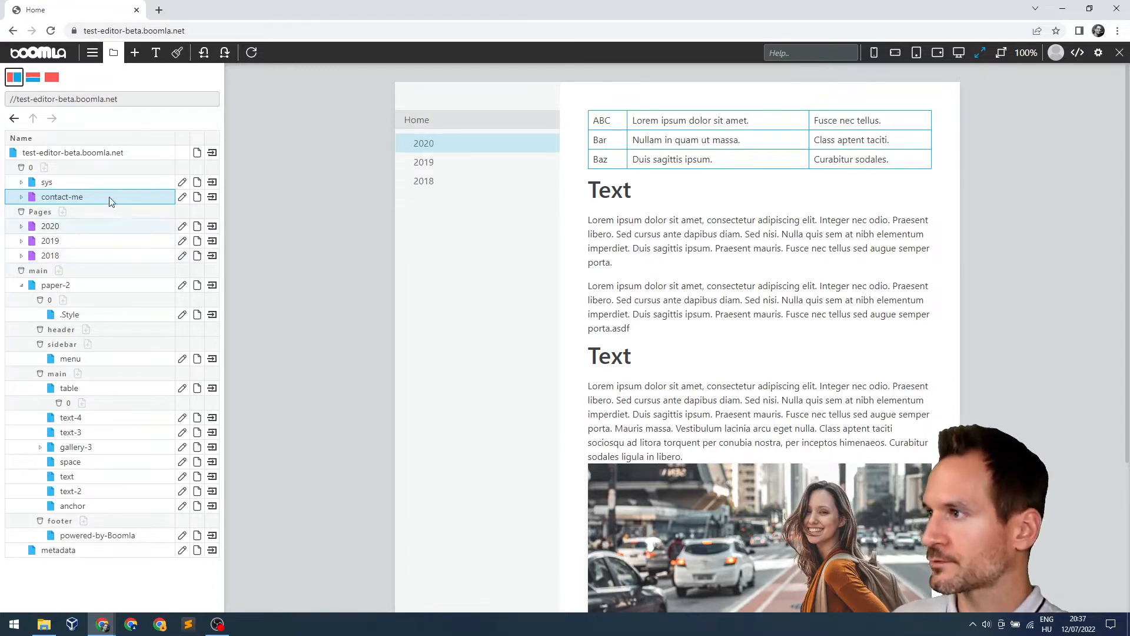
left_click_drag(118, 255, 151, 253)
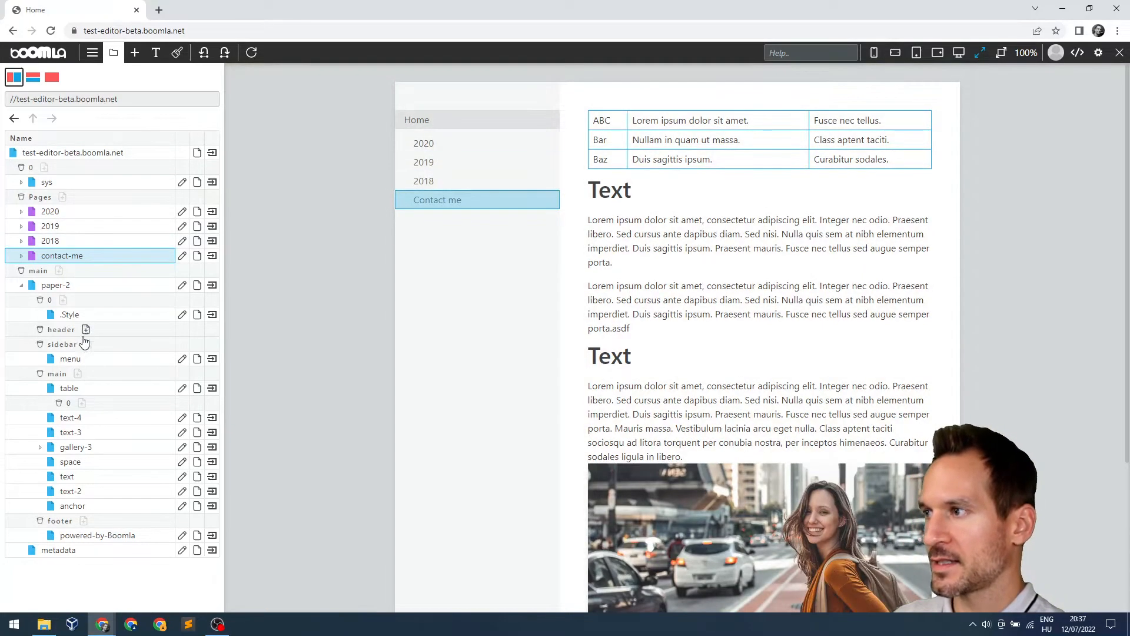
Browse into contact-me and page-2, then move up, back and forward through those tree levels
double_click(75, 259)
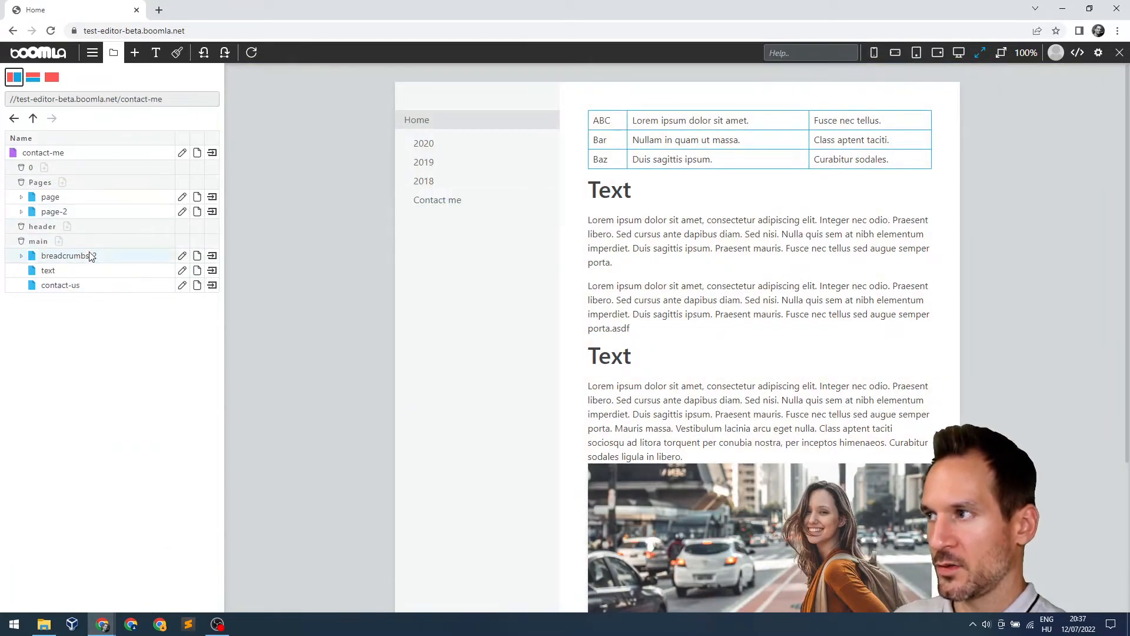
double_click(83, 213)
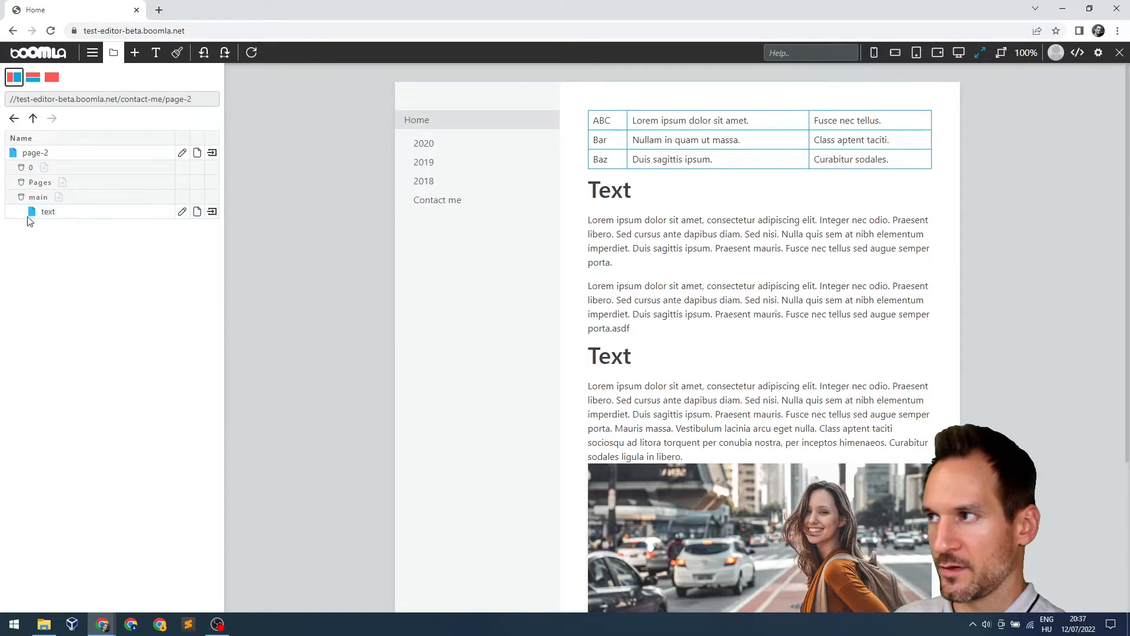
left_click(33, 119)
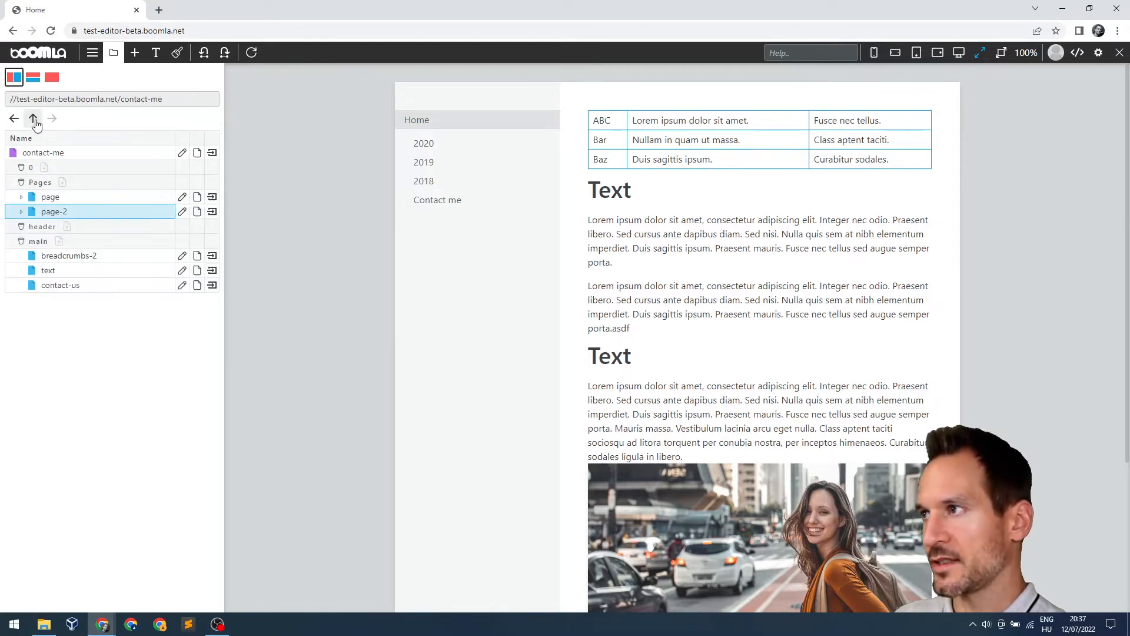
left_click(34, 119)
left_click(14, 119)
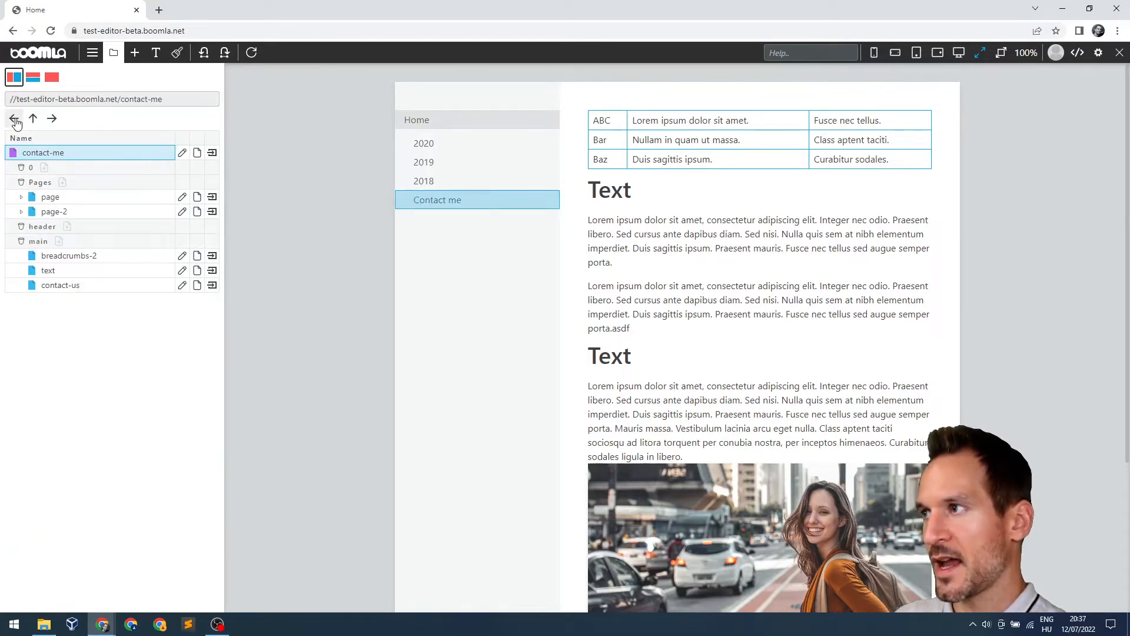
left_click(14, 119)
left_click(53, 120)
left_click(54, 120)
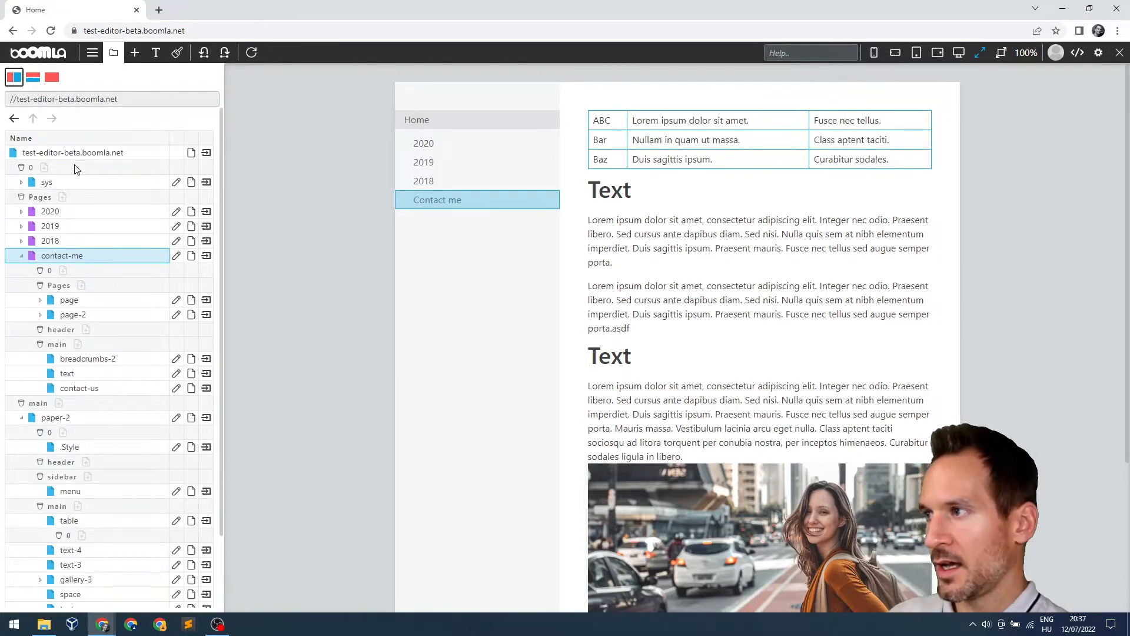
From the site root, expand contact-me and its page-2 subpage, then return to the root
double_click(61, 257)
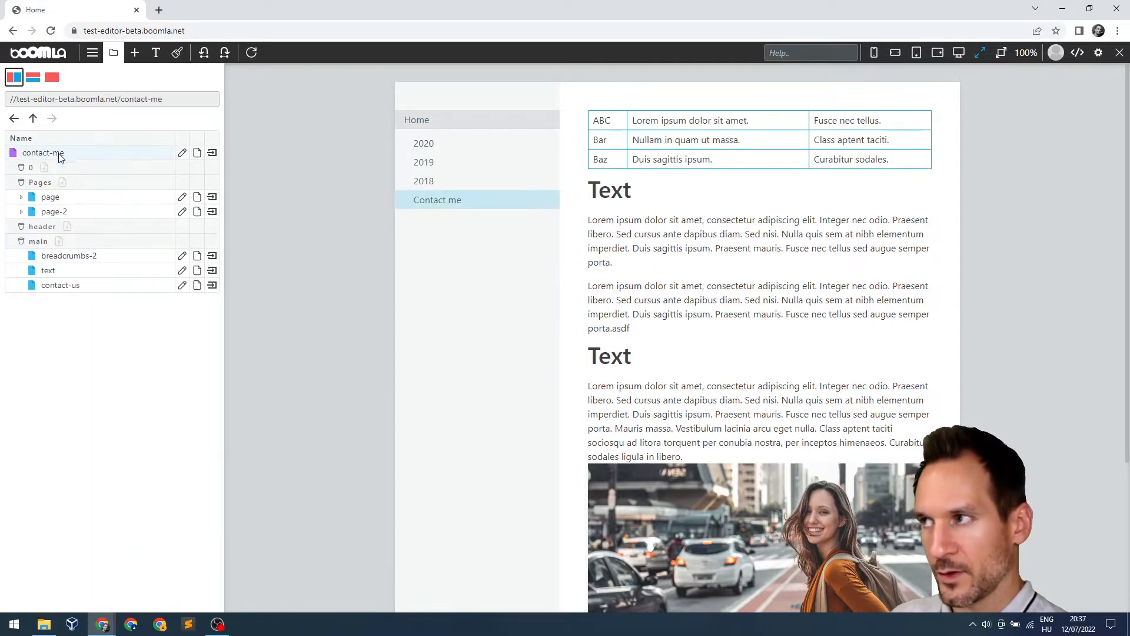
left_click(79, 157)
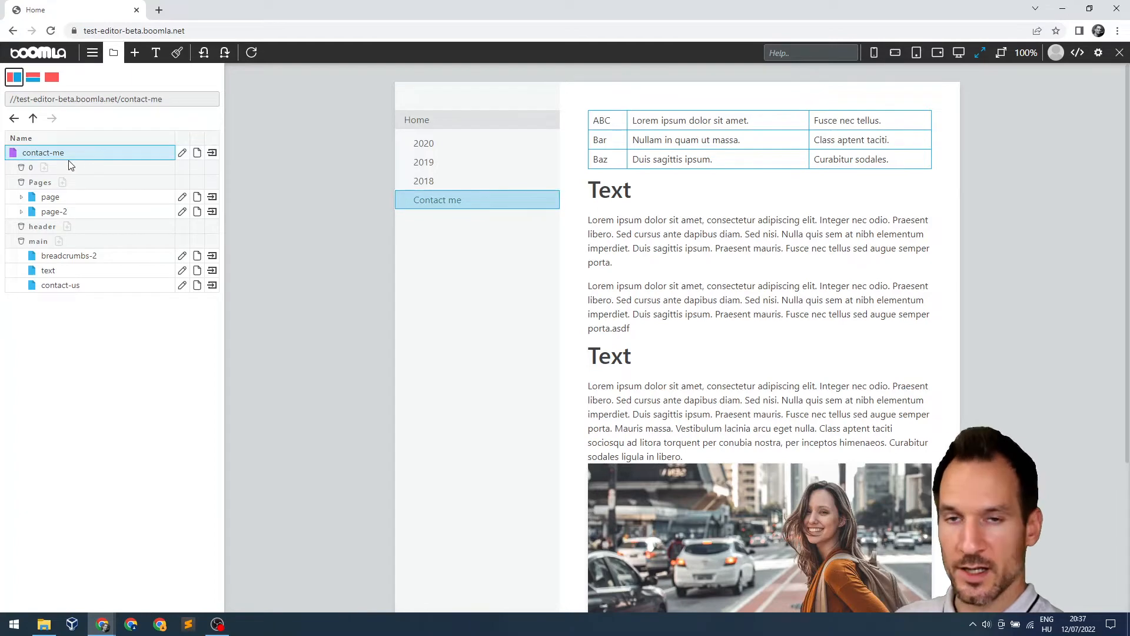
left_click(33, 118)
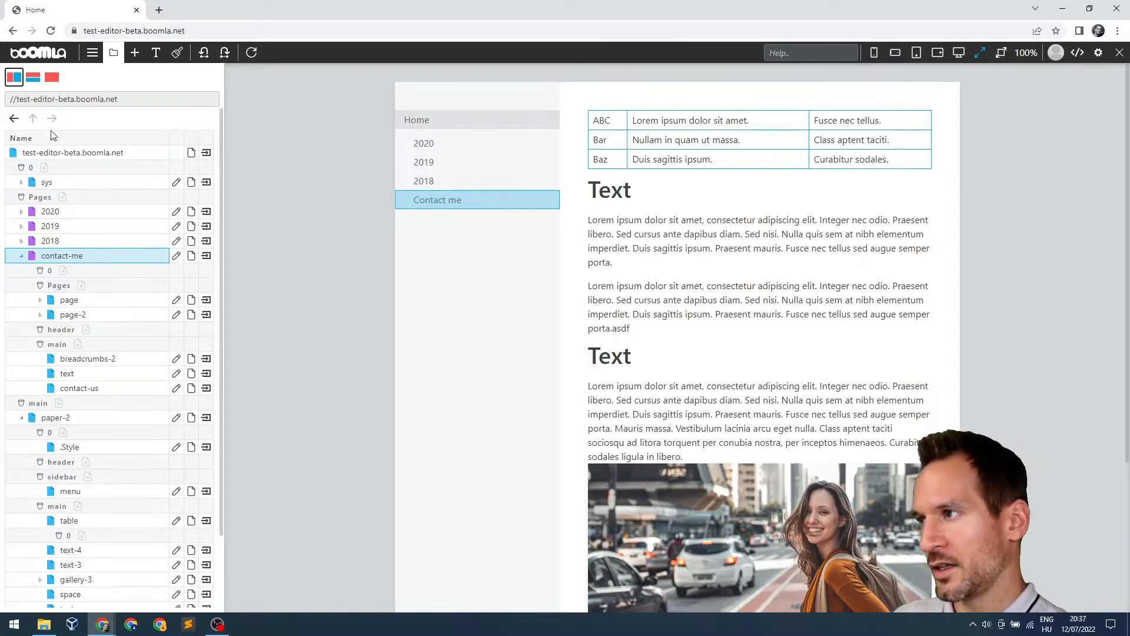
left_click(22, 257)
left_click(22, 257)
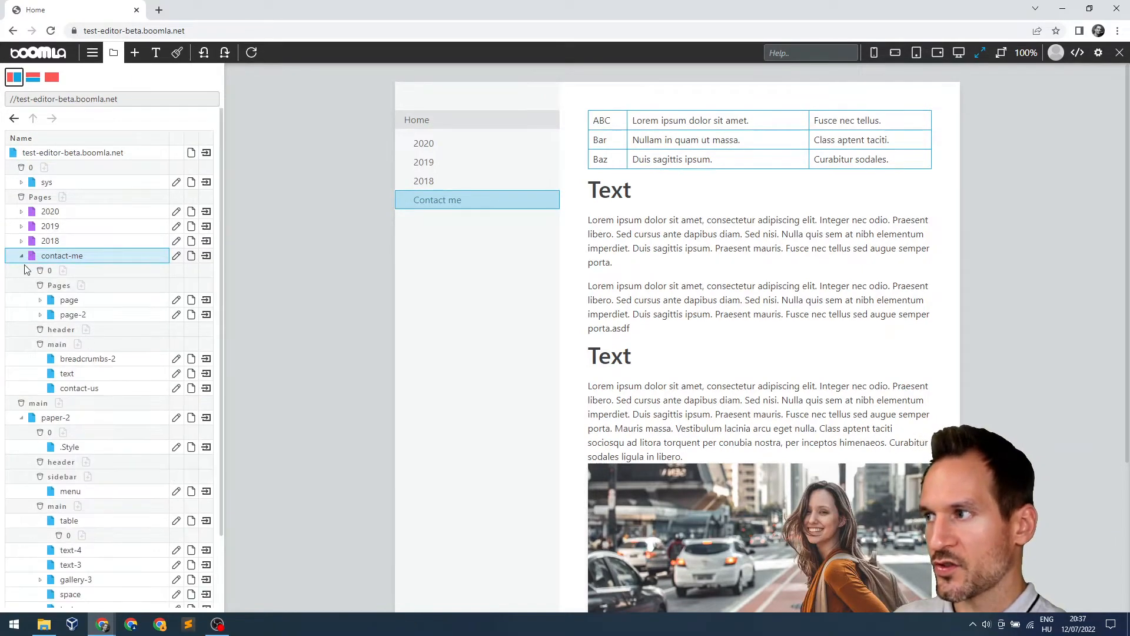
left_click(41, 314)
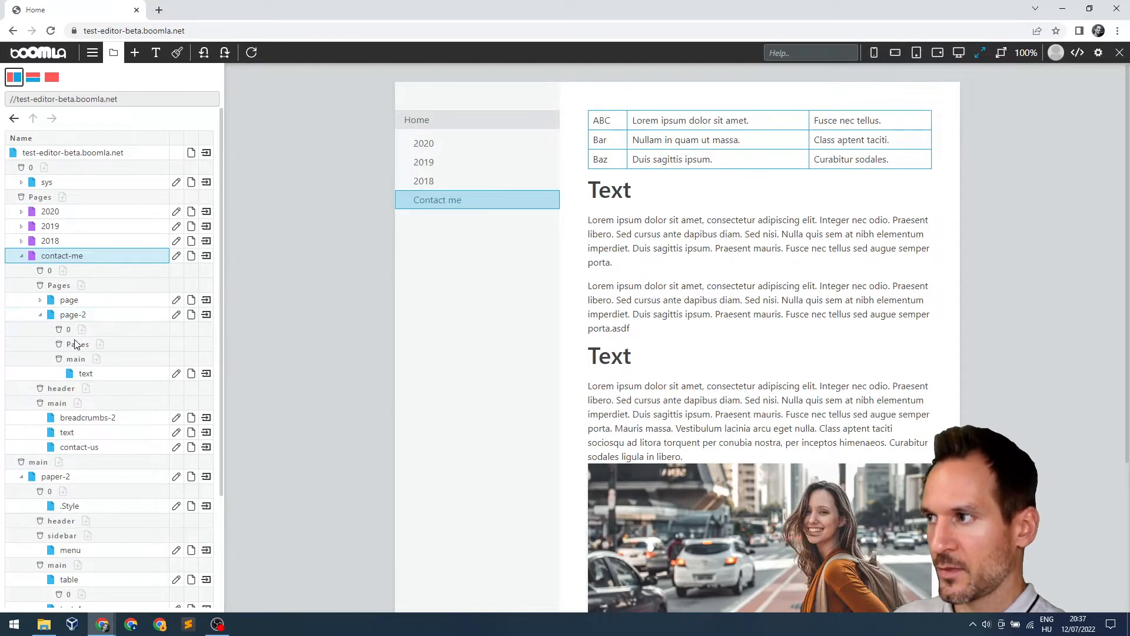
double_click(67, 257)
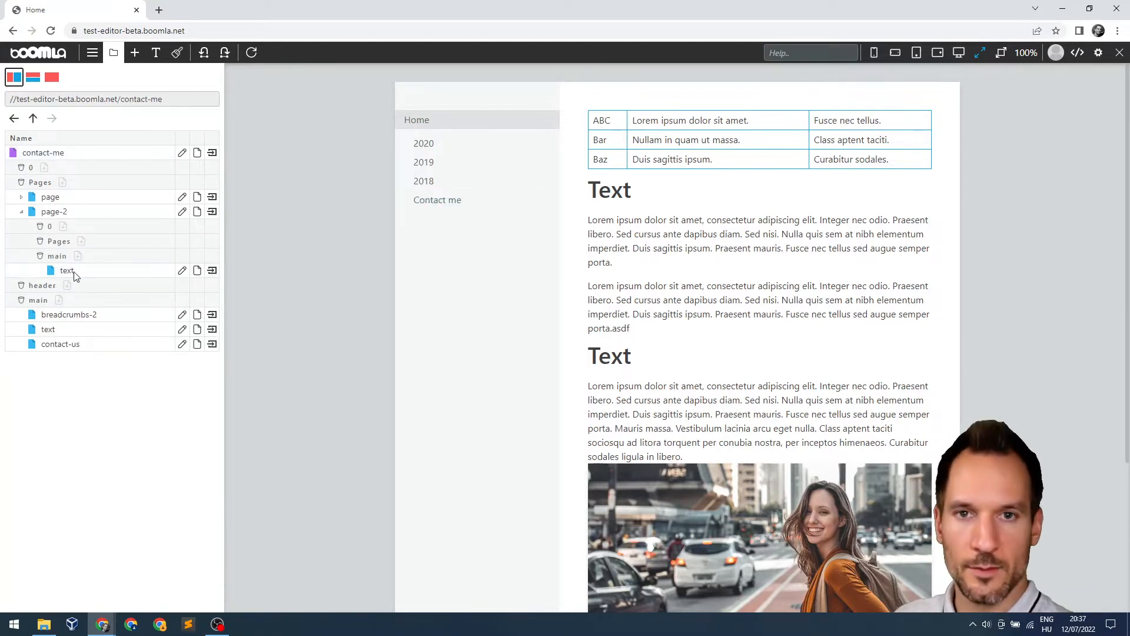
left_click(34, 119)
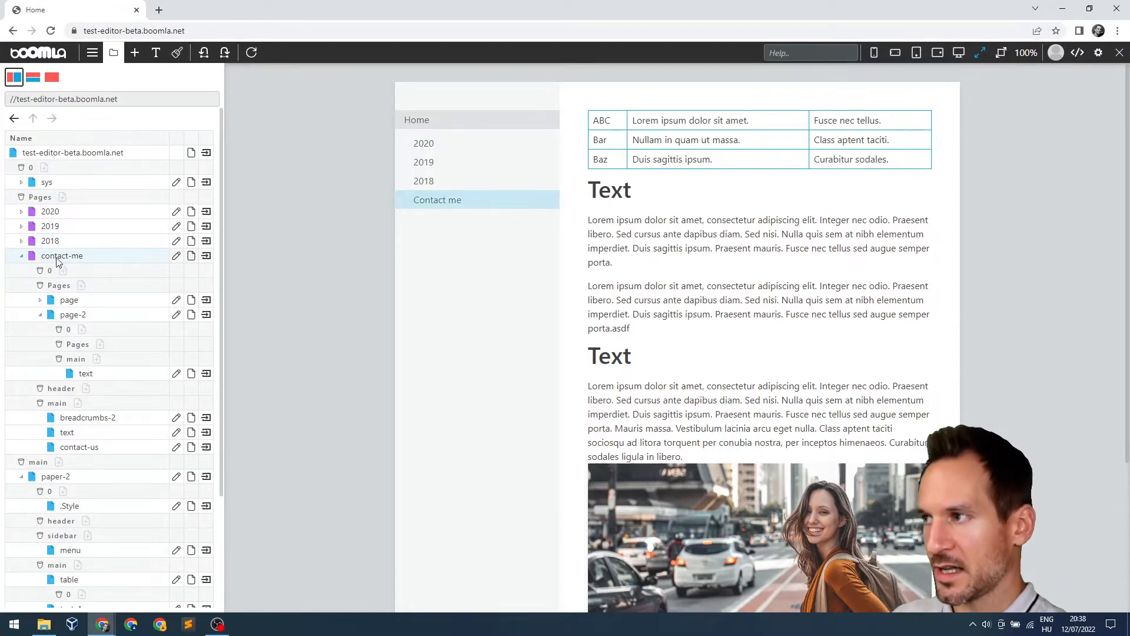
Rename contact-me to contact-messs, then undo the rename
left_click(177, 255)
left_click(498, 97)
type("sss")
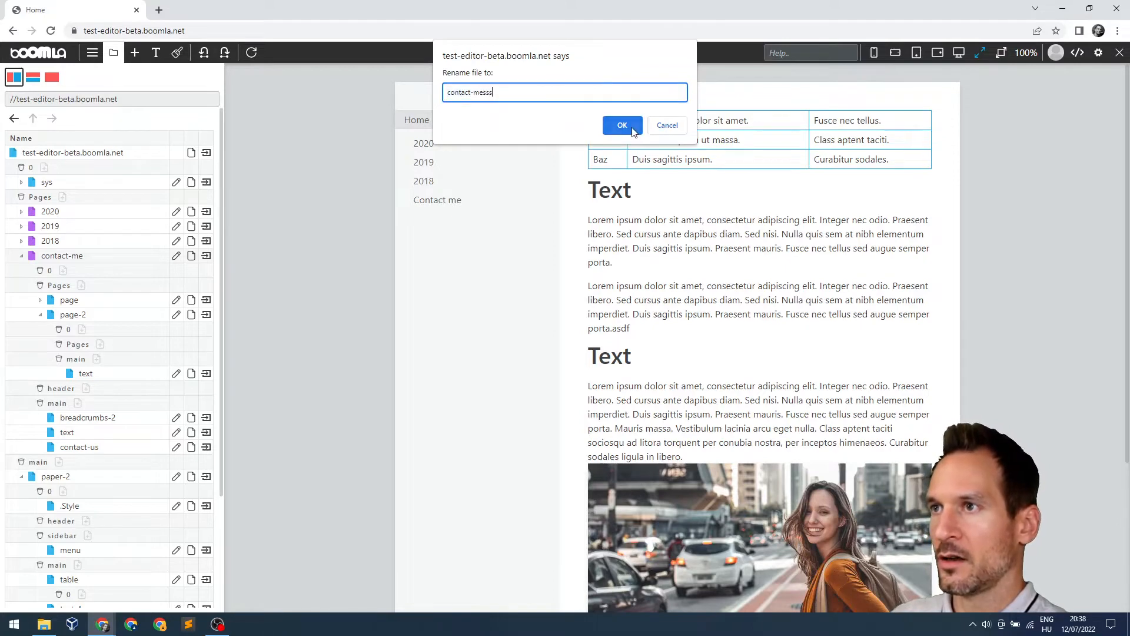
left_click(625, 126)
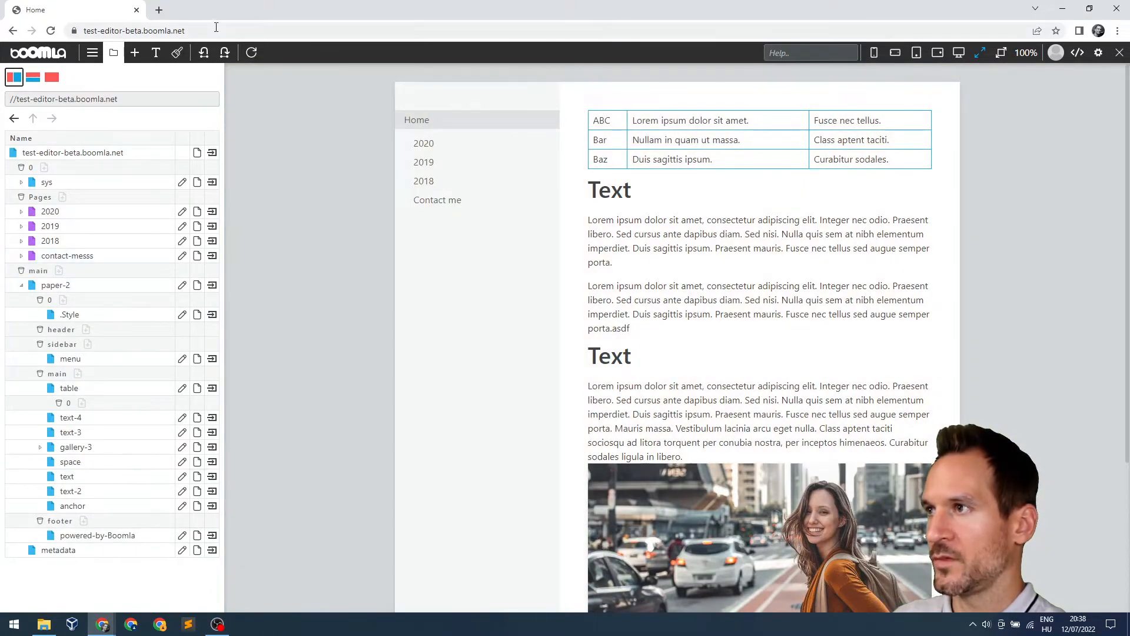
left_click(205, 53)
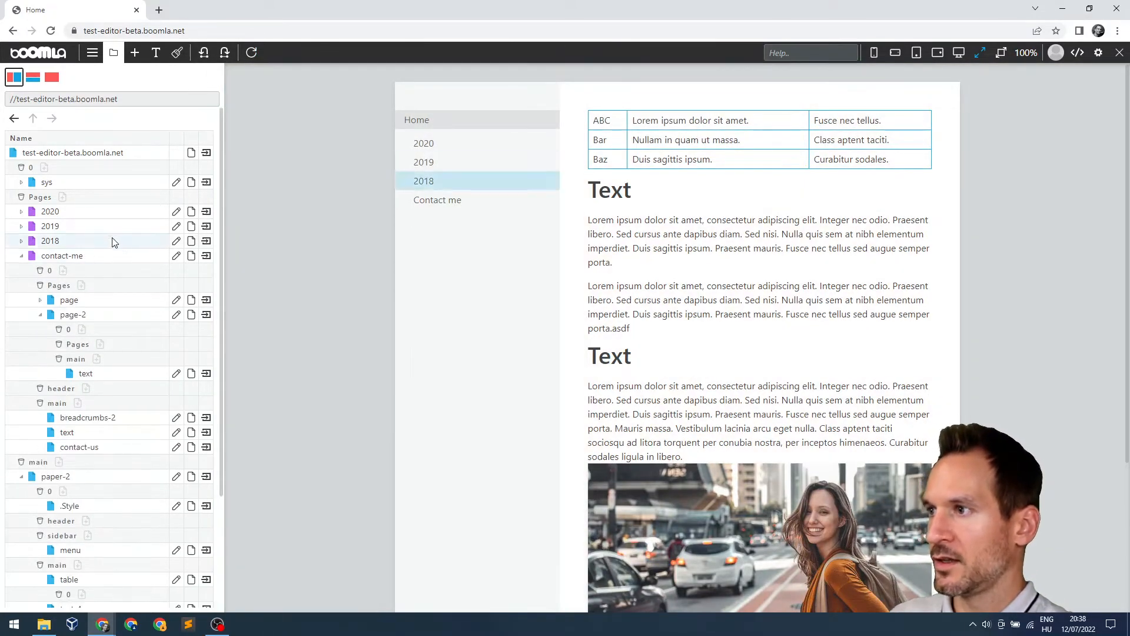
Preview contact-me and 2018, return to Home, and open the home page table's source code
left_click(206, 256)
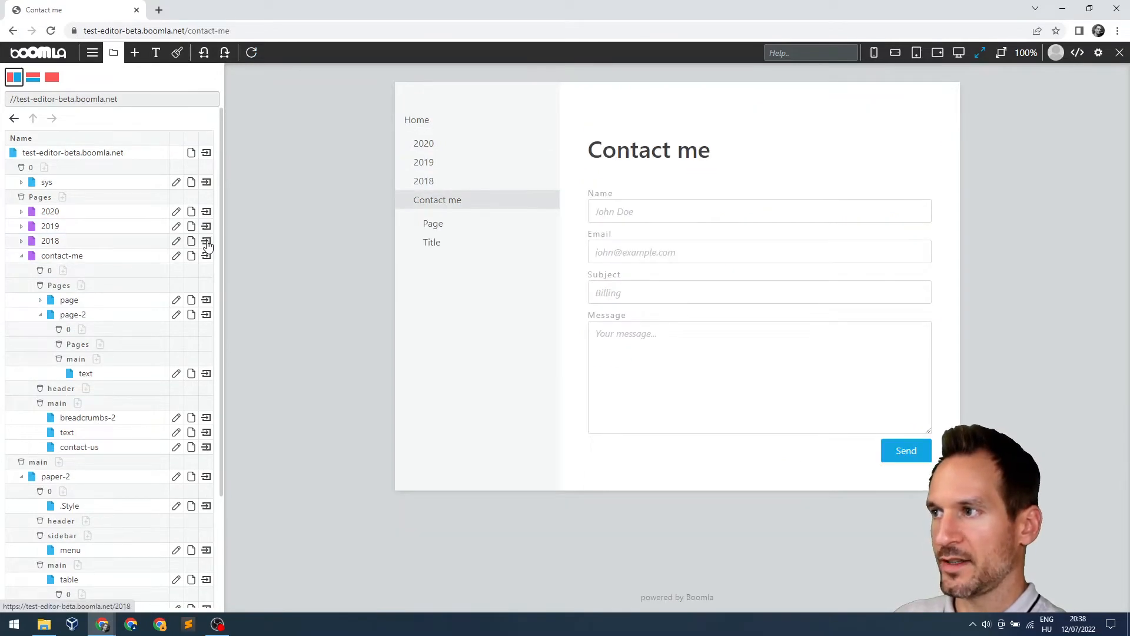
left_click(207, 242)
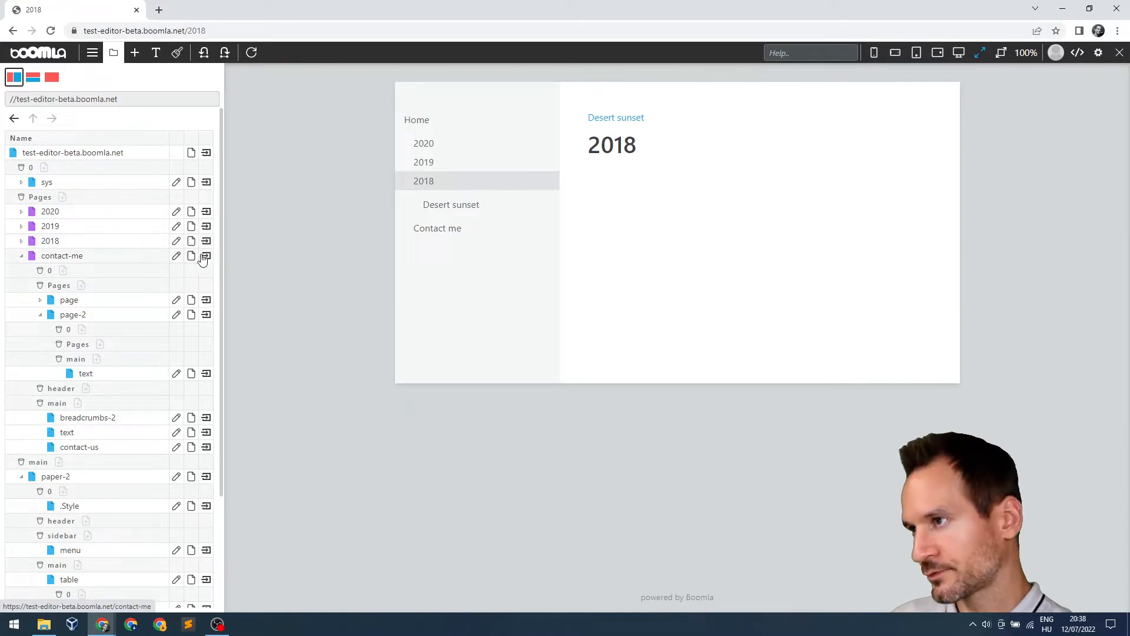
left_click(207, 153)
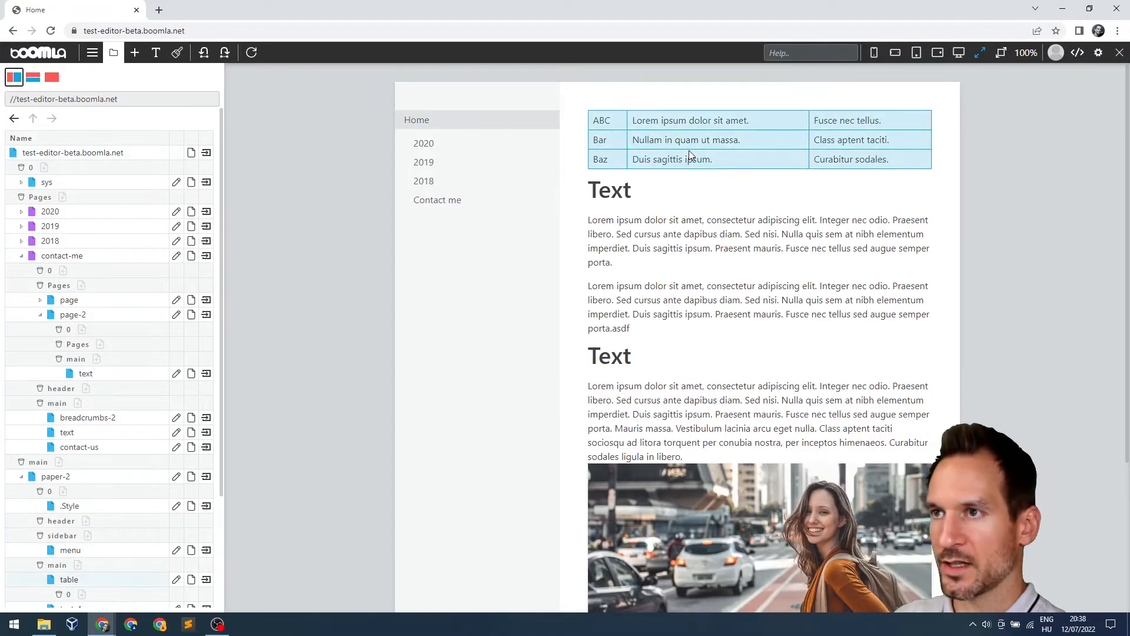
left_click(688, 152)
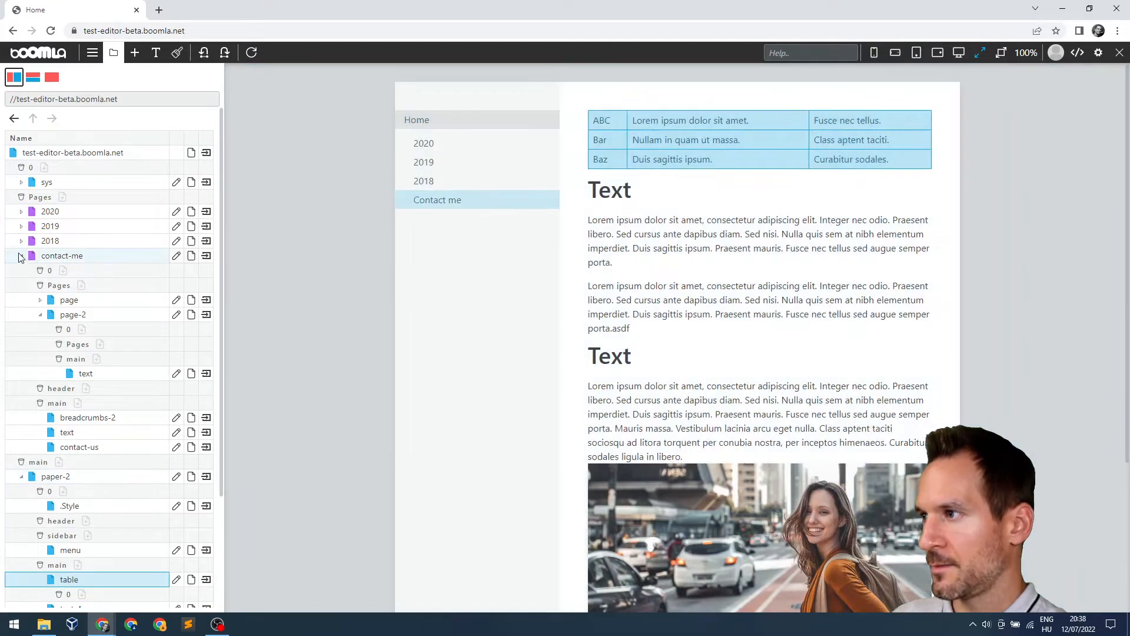
left_click(20, 256)
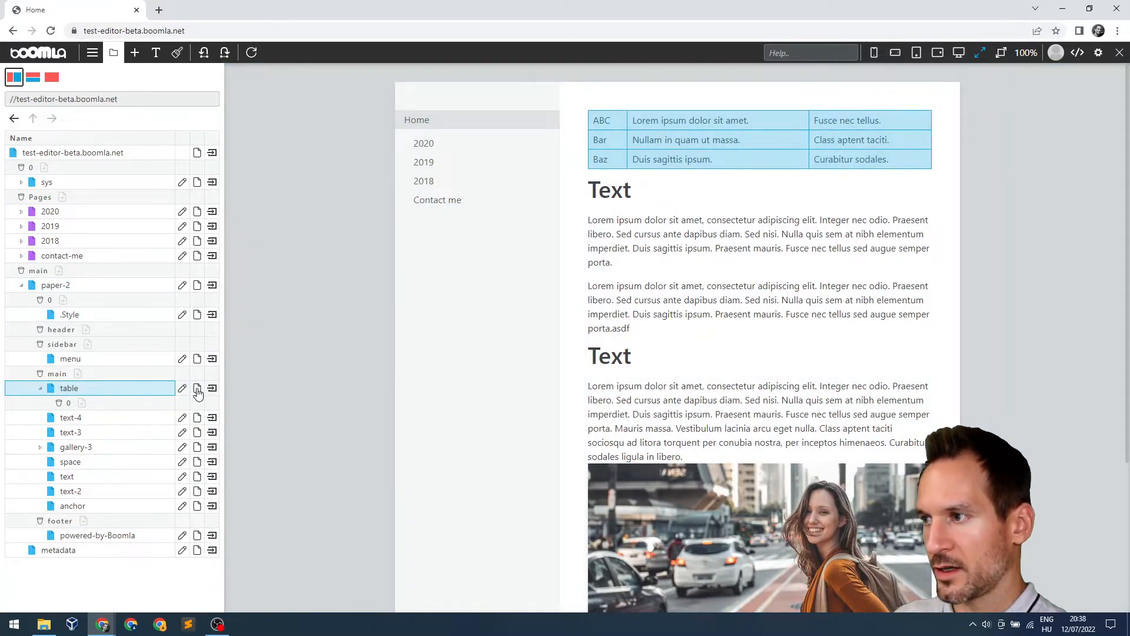
left_click(197, 389)
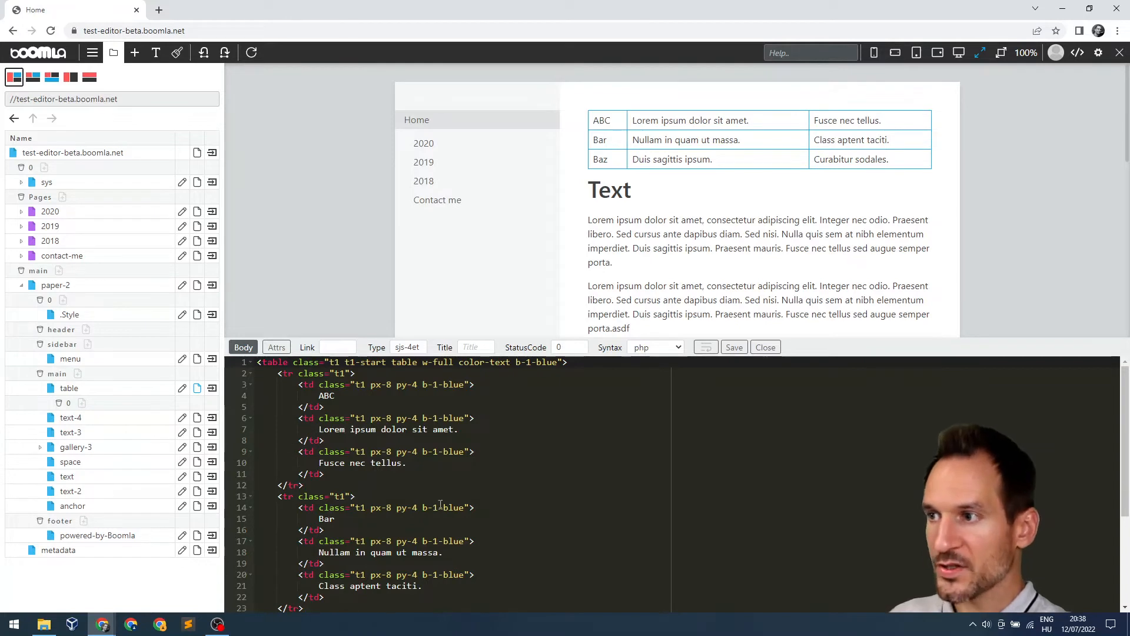
Change the table's first cell to ABCasfasdf and save the source
left_click(354, 396)
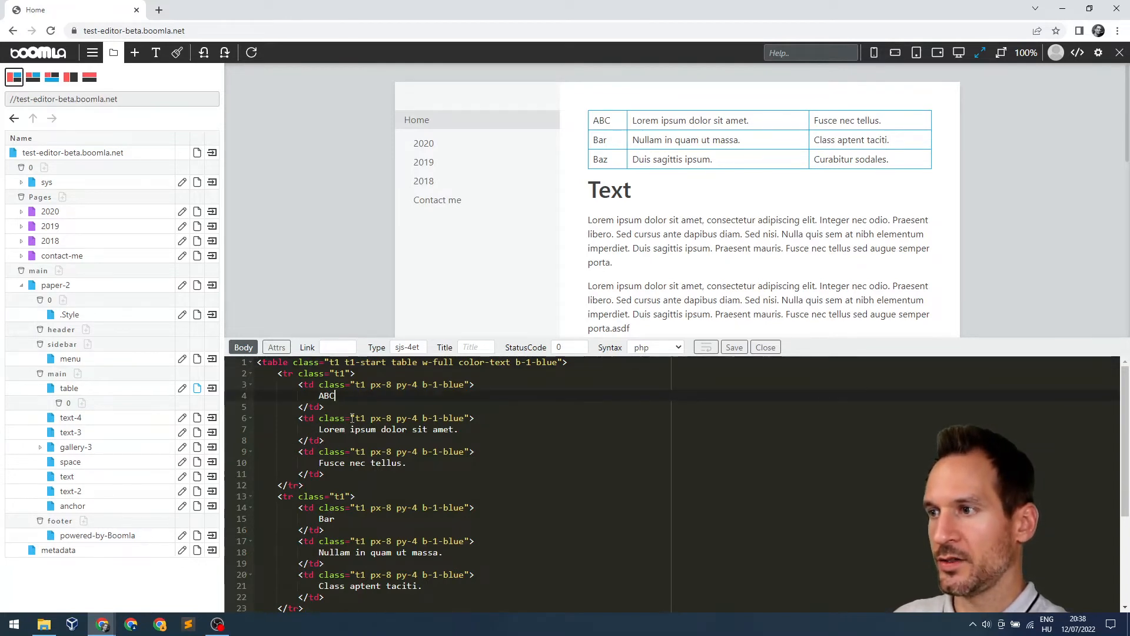
type("asfasdf")
left_click(735, 348)
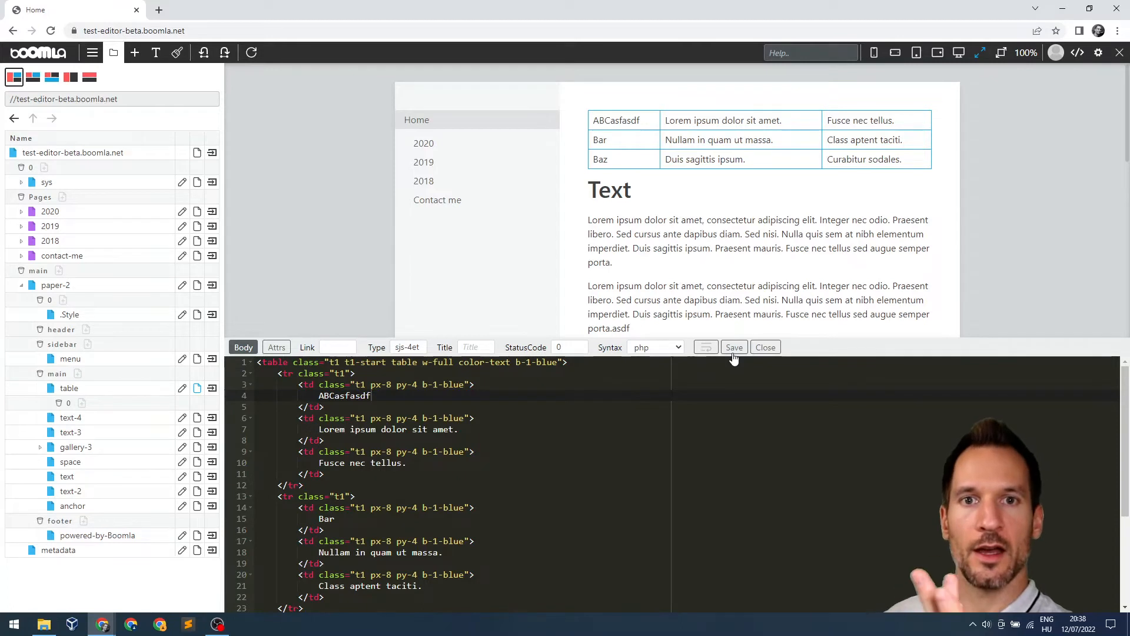
left_click(733, 355)
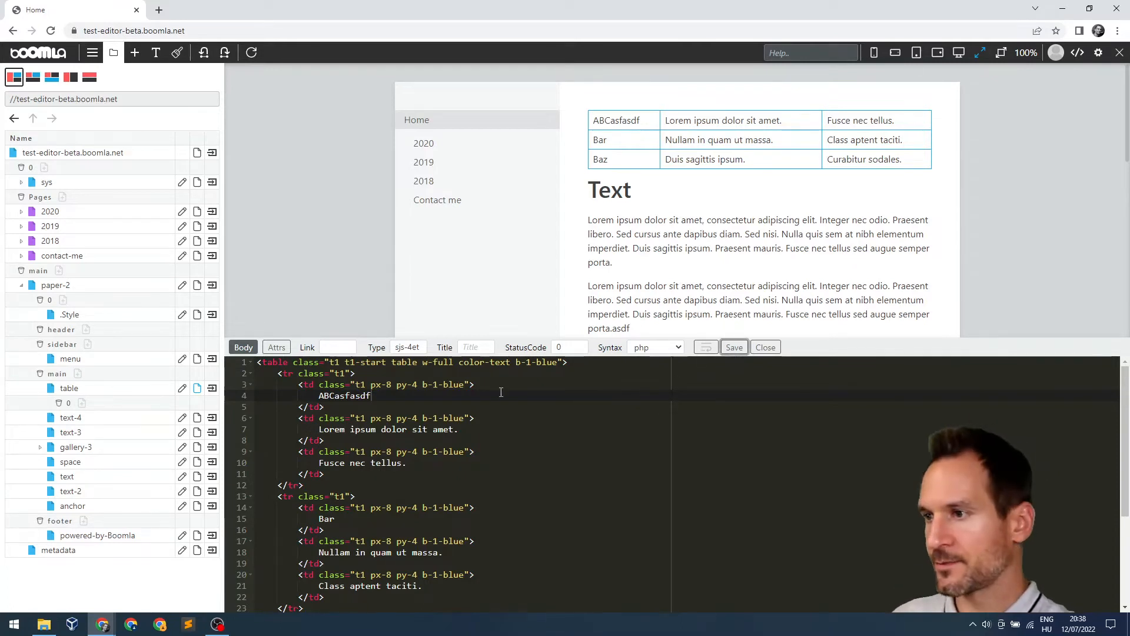
double_click(399, 347)
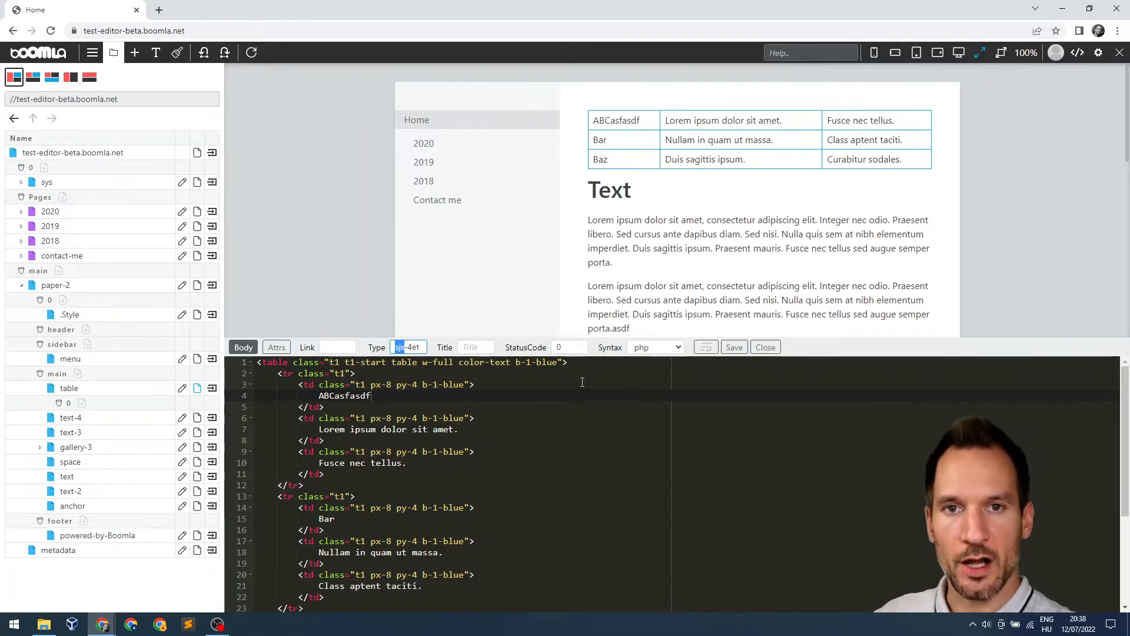
Cycle syntax highlighting through html, javascript and plain text back to php, then view the empty attributes
left_click(657, 349)
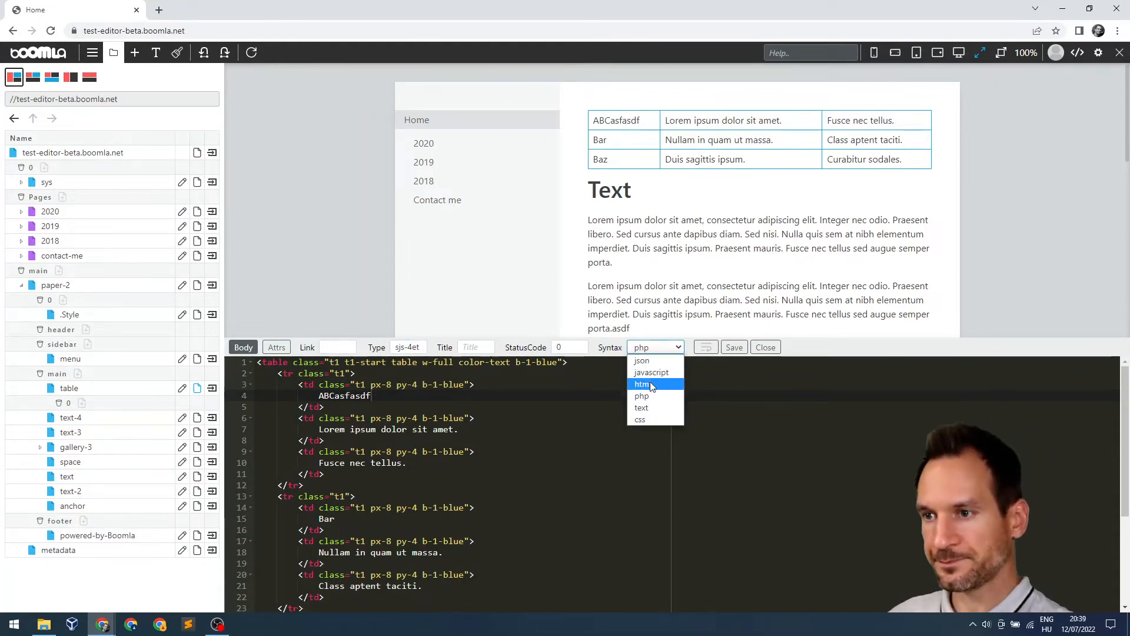
left_click(648, 383)
left_click(655, 349)
left_click(651, 373)
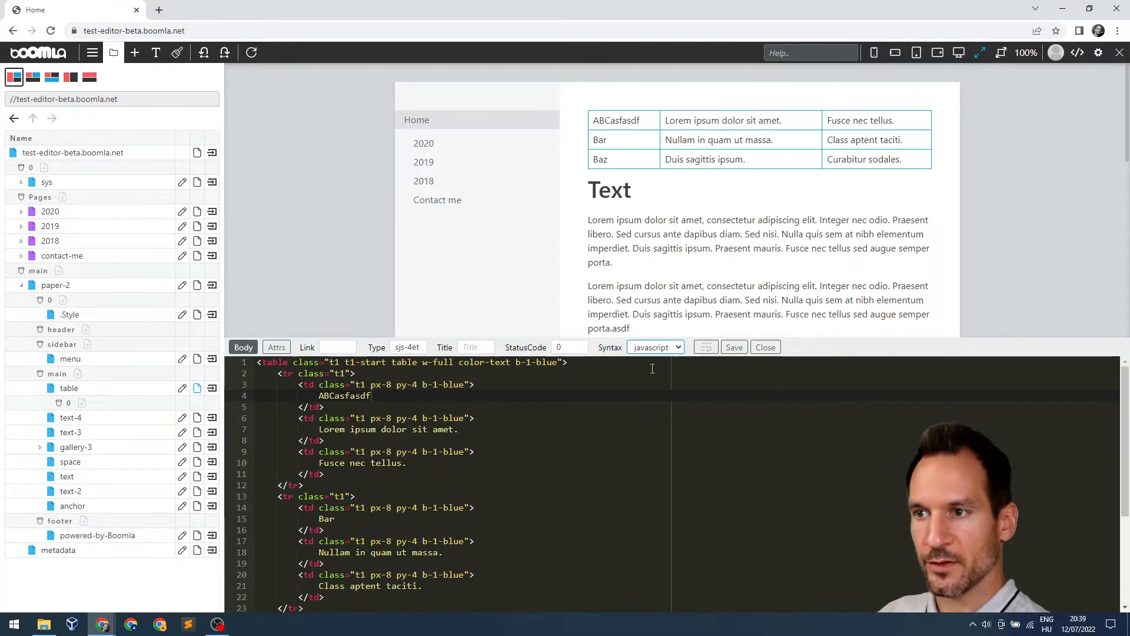
left_click(658, 353)
left_click(644, 407)
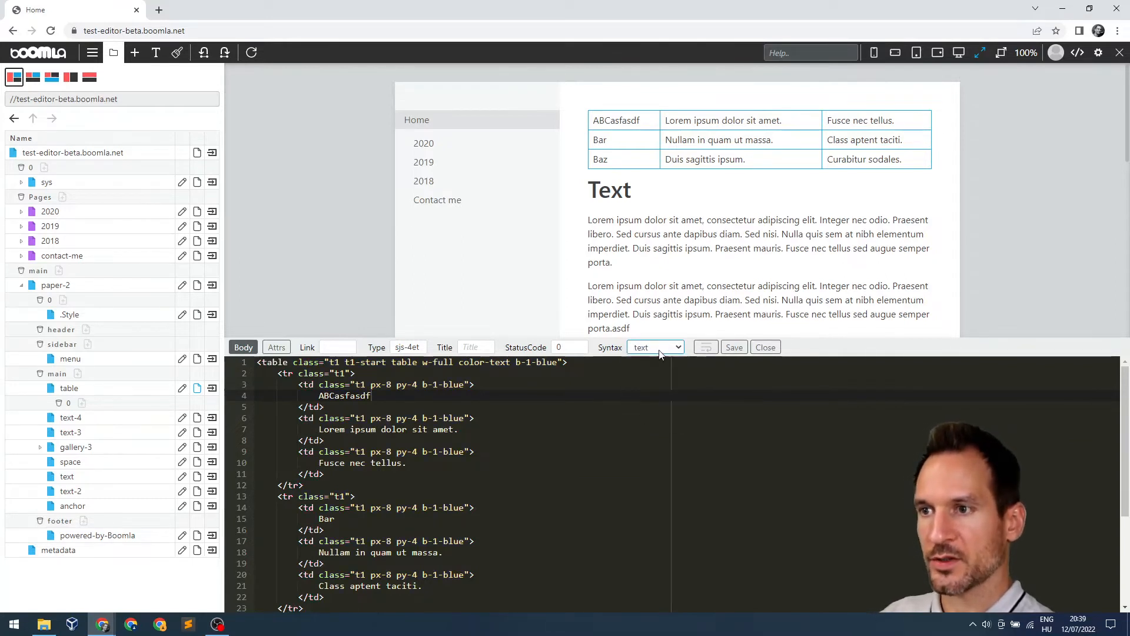
left_click(654, 349)
left_click(647, 396)
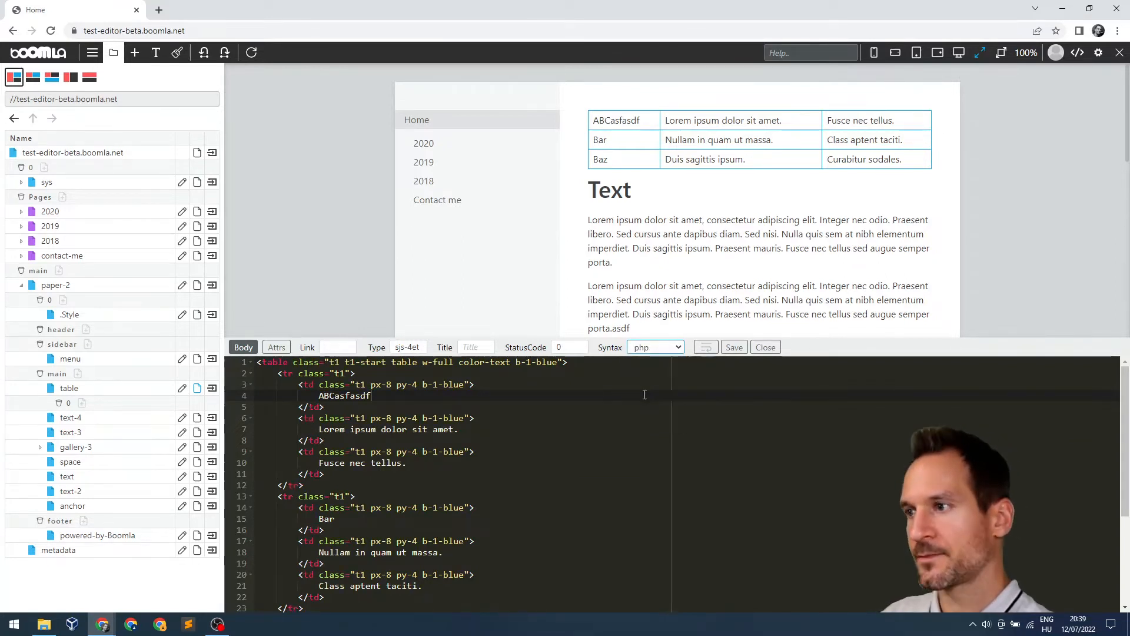
left_click(280, 348)
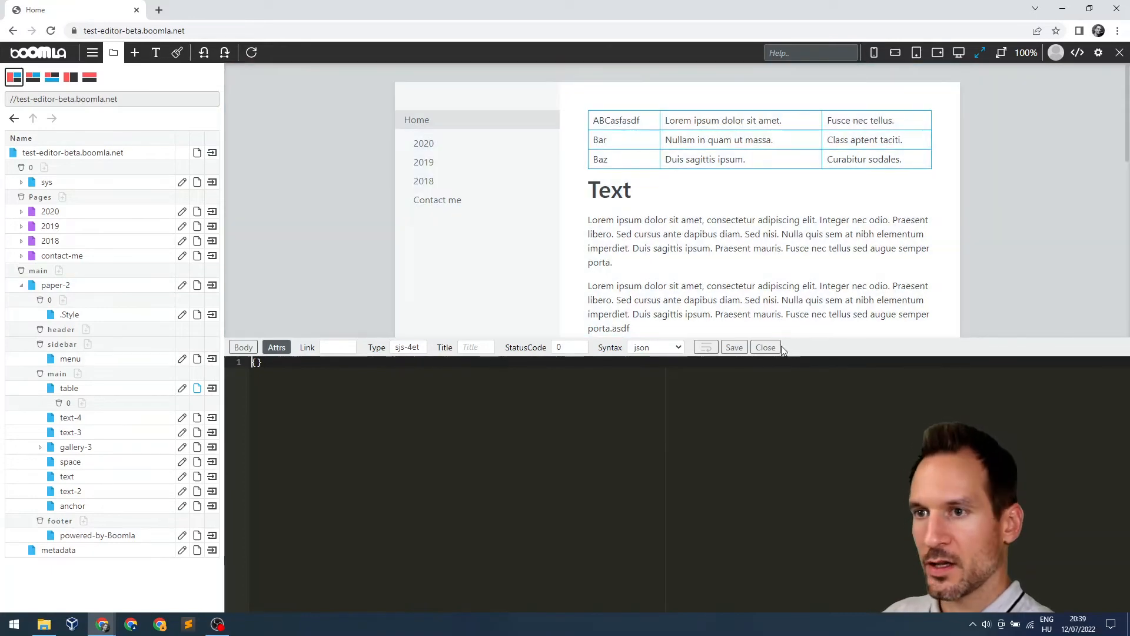
Close the table editor and open gallery-3's attributes: framing shadow-8-20, imagePerRowLg 1, ratio 66, spacing 1
left_click(765, 347)
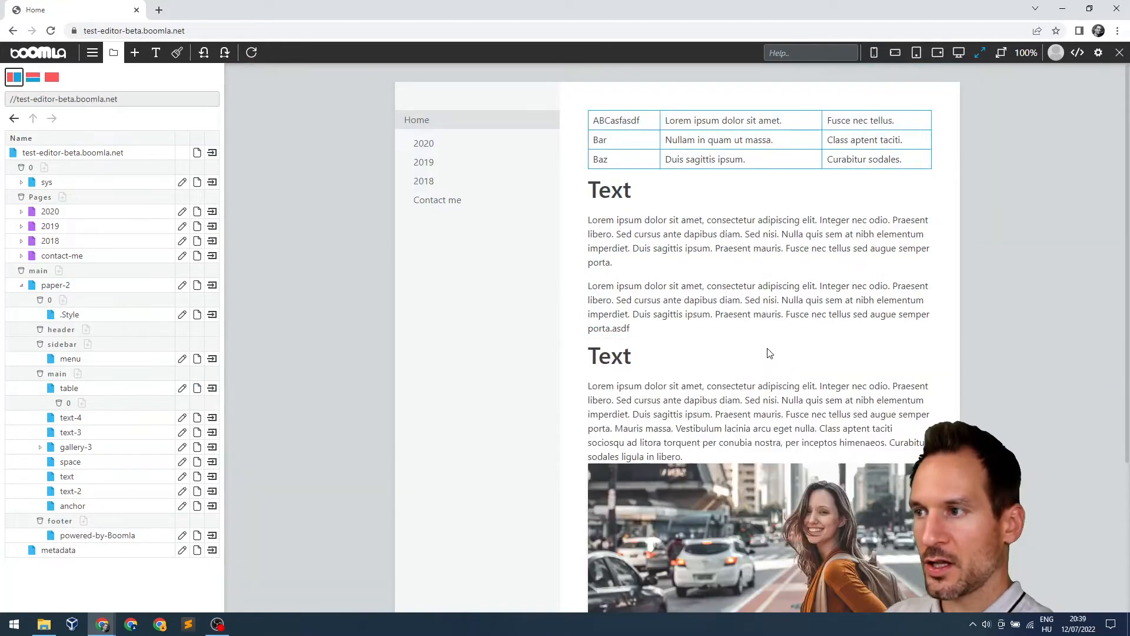
scroll(769, 353, "down", 3)
left_click(747, 359)
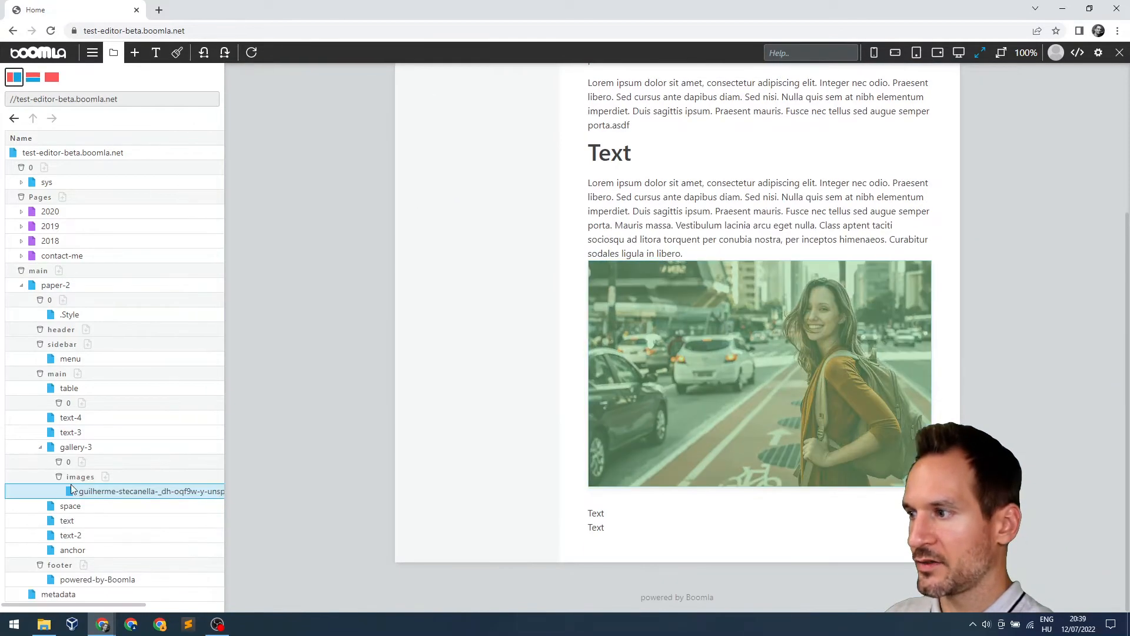
left_click(83, 448)
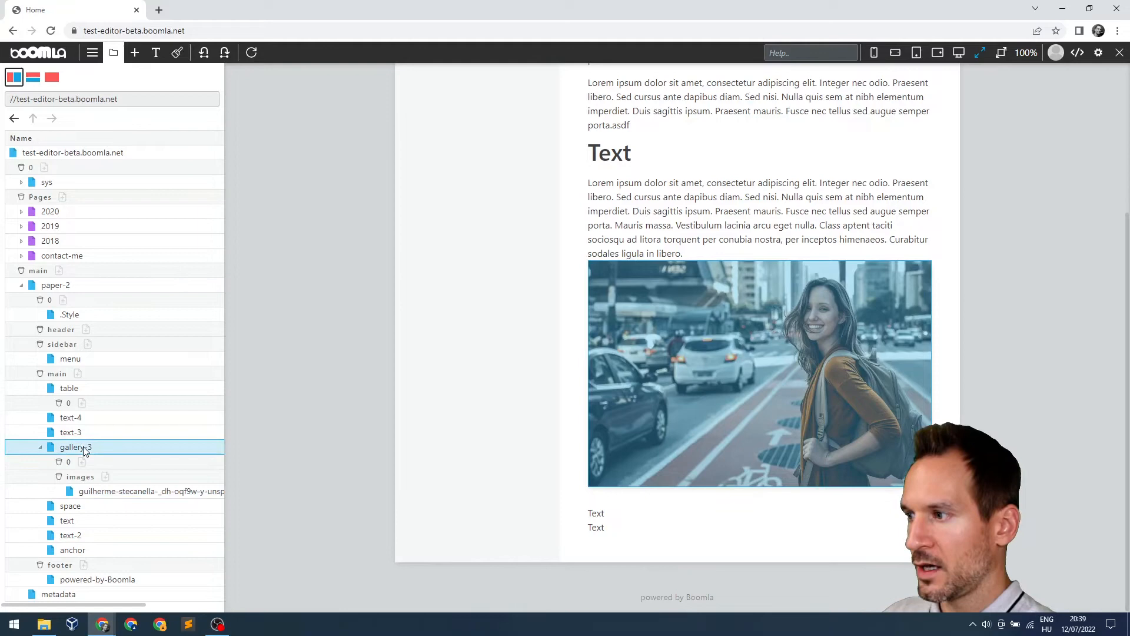
left_click(41, 448)
left_click(197, 447)
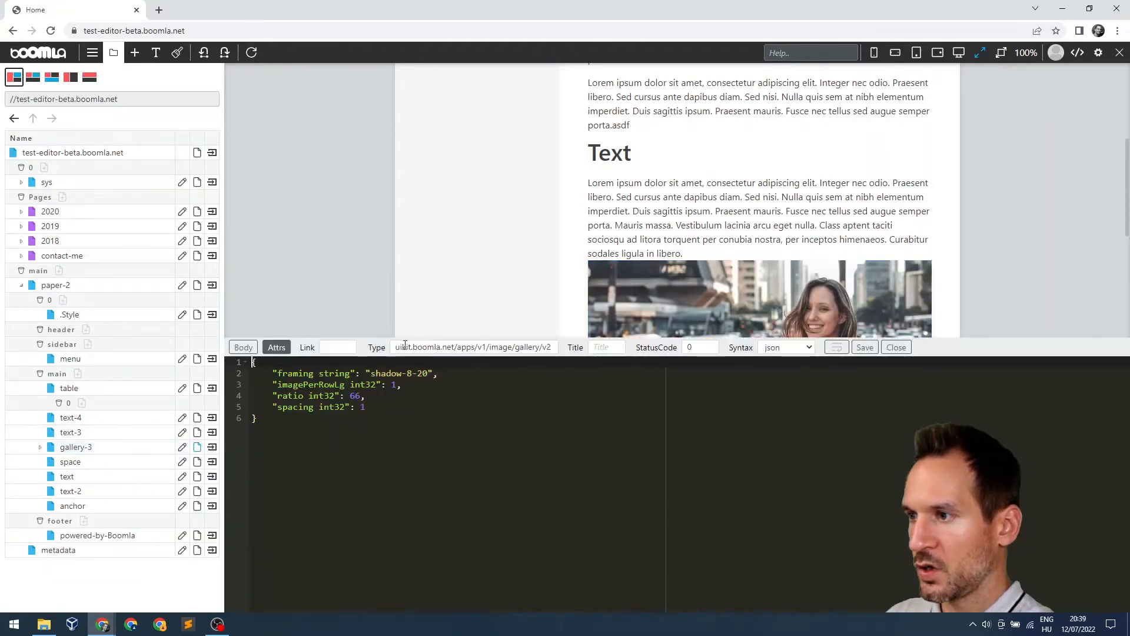
left_click(296, 423)
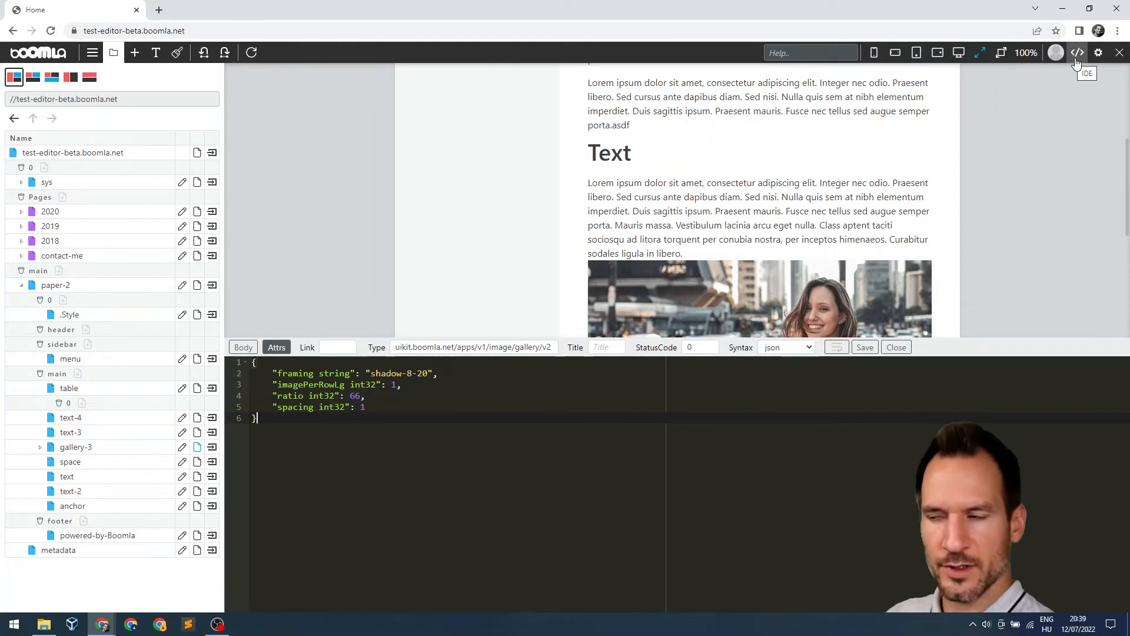
Open the old IDE in a new tab and view gallery-3's full JSON under paper-2
left_click(1077, 56)
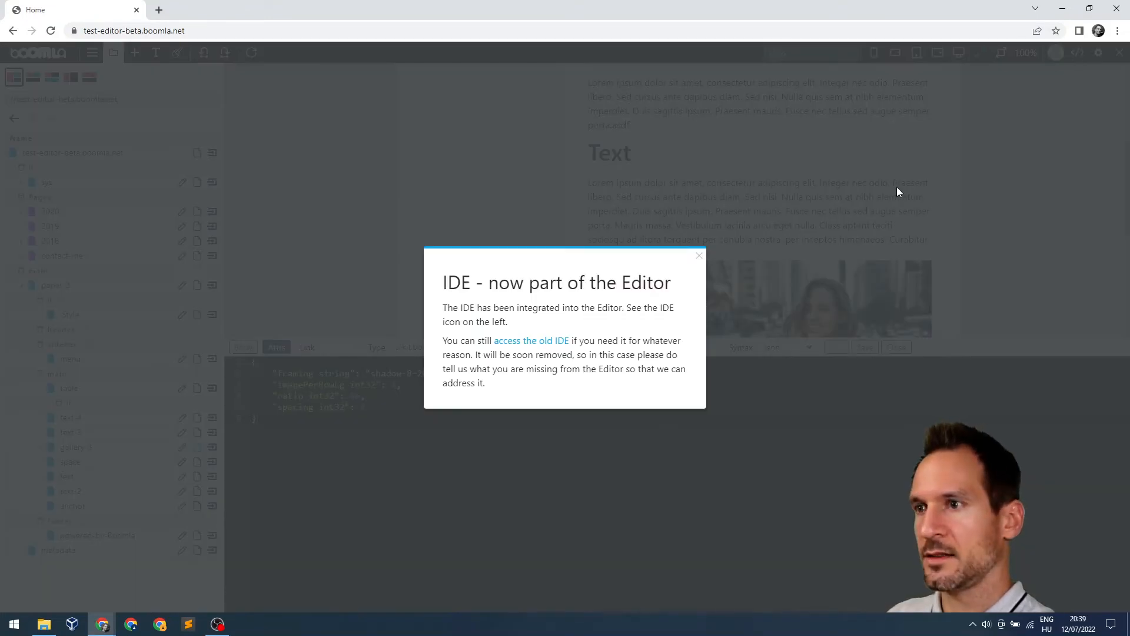
left_click_drag(444, 283, 671, 284)
left_click(643, 322)
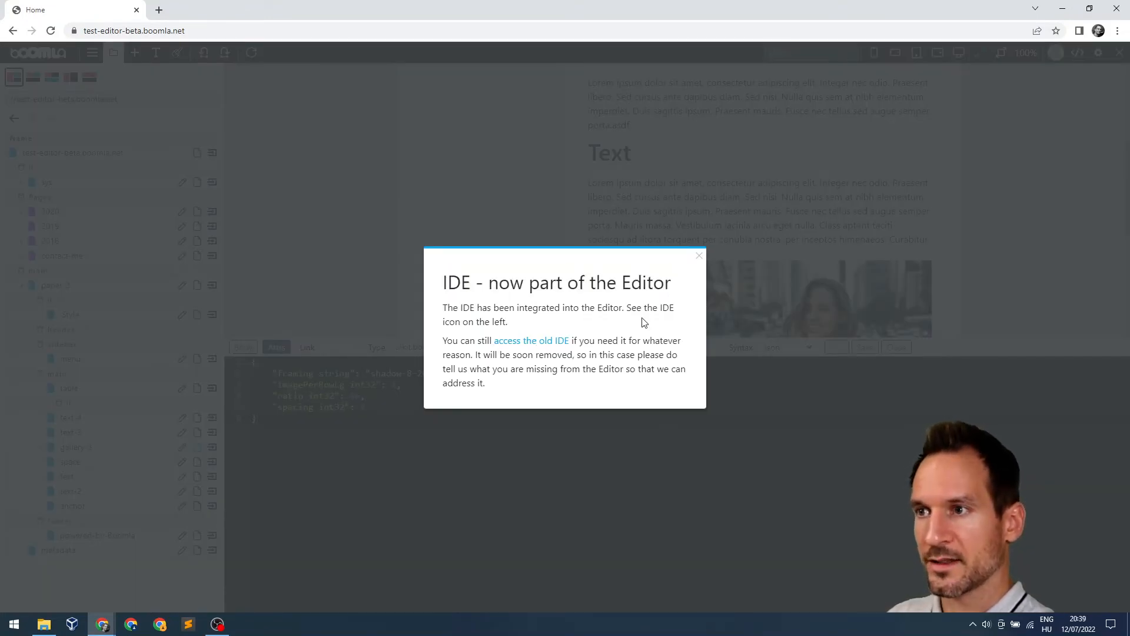
left_click(527, 340)
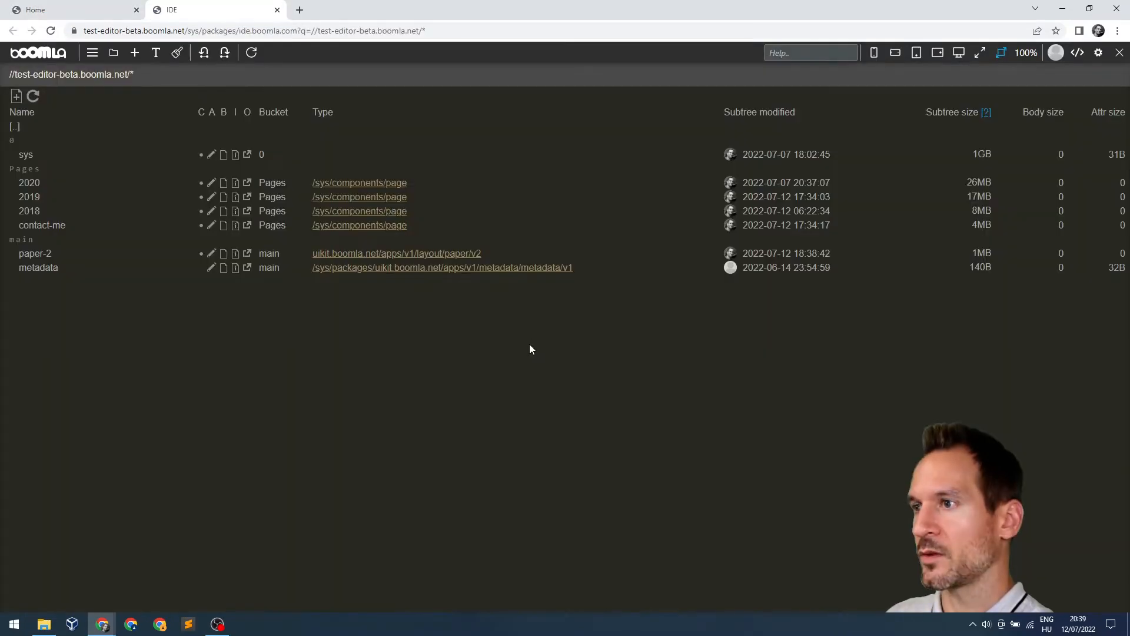
left_click(62, 254)
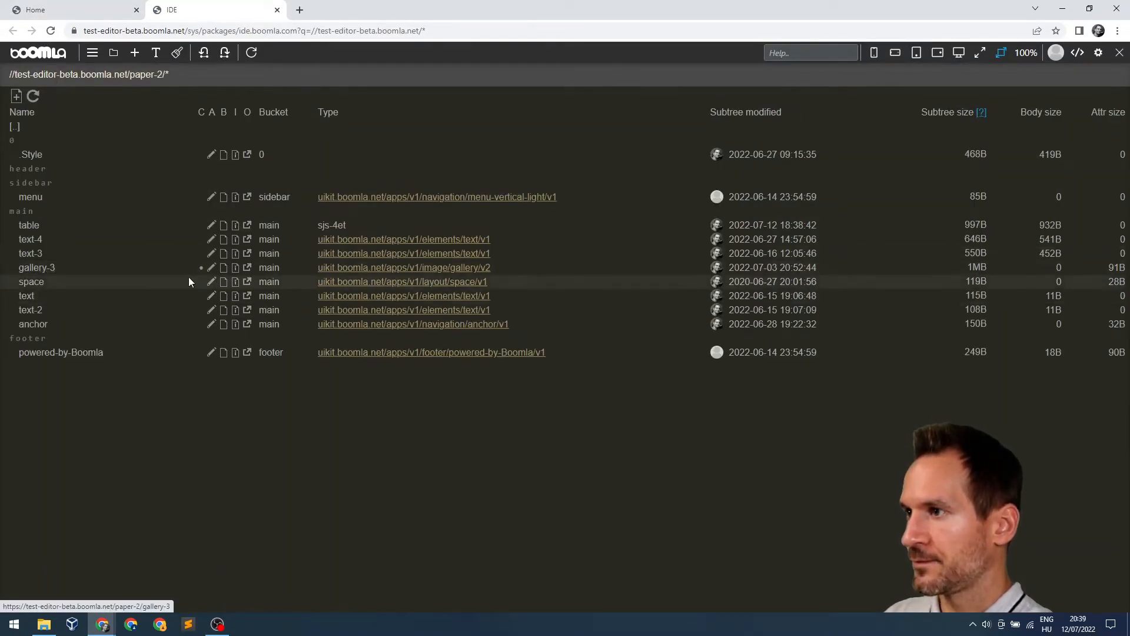
left_click(236, 268)
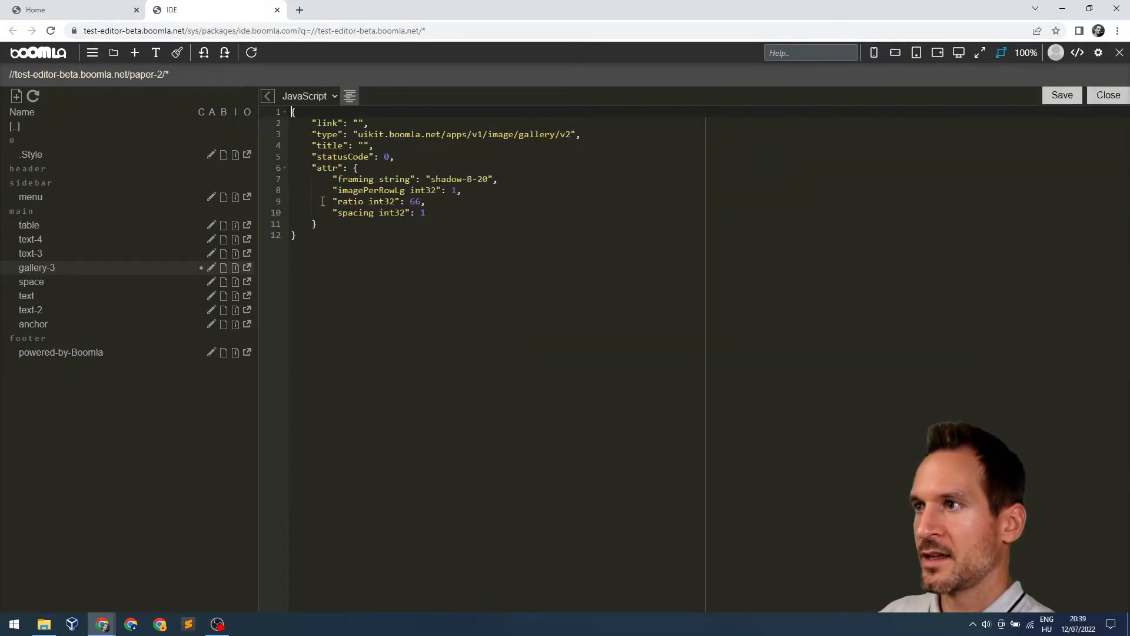
left_click_drag(366, 263, 281, 96)
left_click(364, 242)
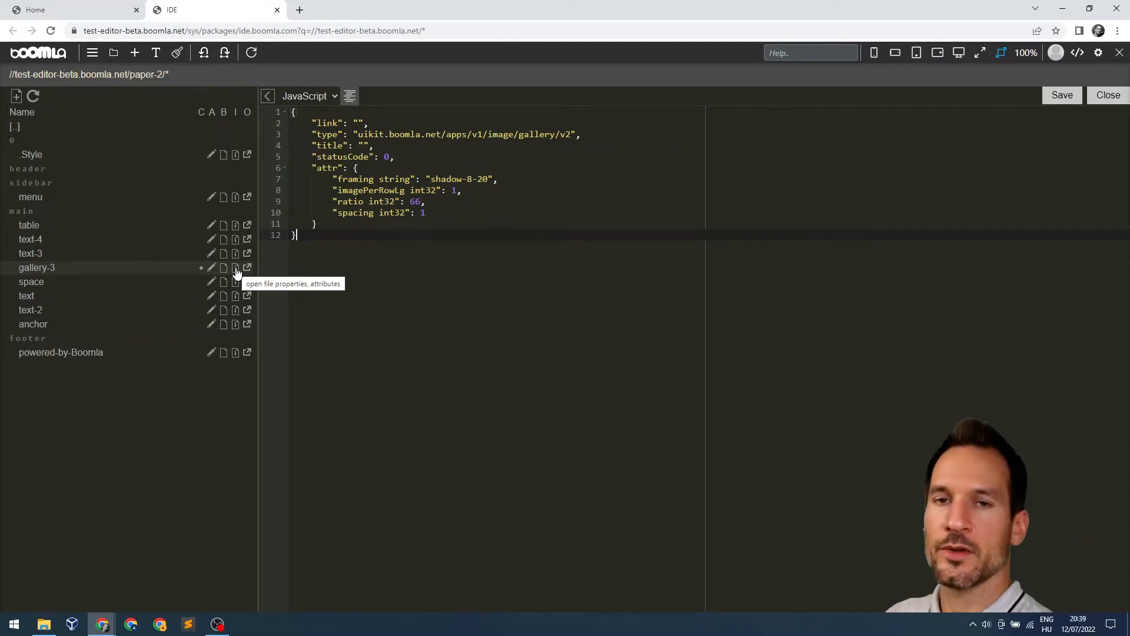
left_click_drag(404, 157, 276, 115)
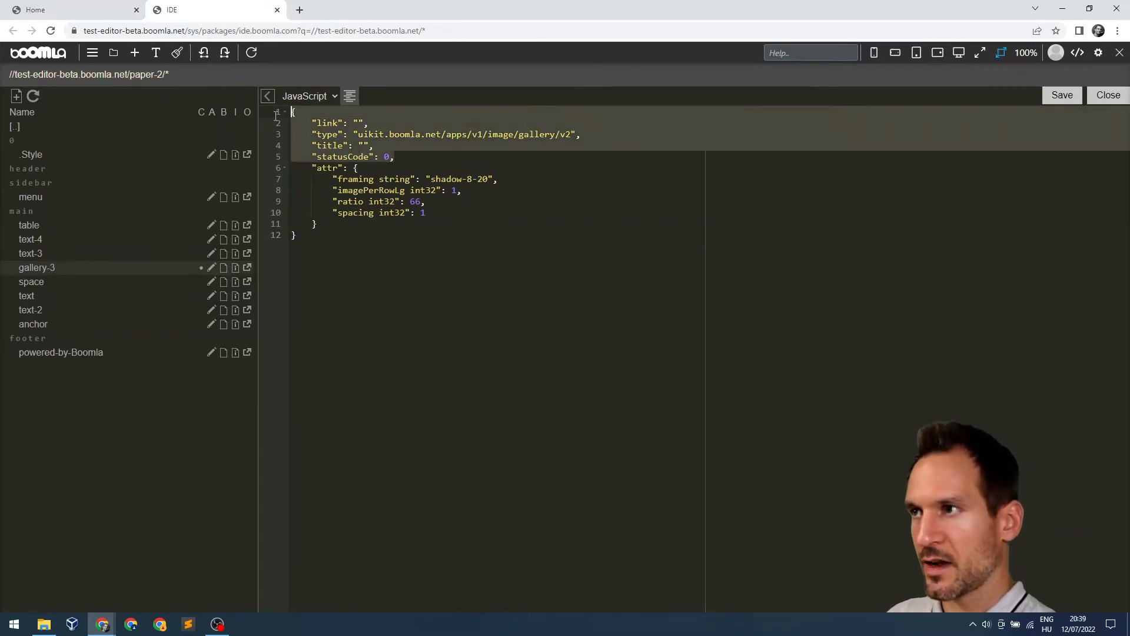
Return to the editor tab, dismiss the IDE notice, and compare gallery-3's attr block with its attributes
left_click(106, 11)
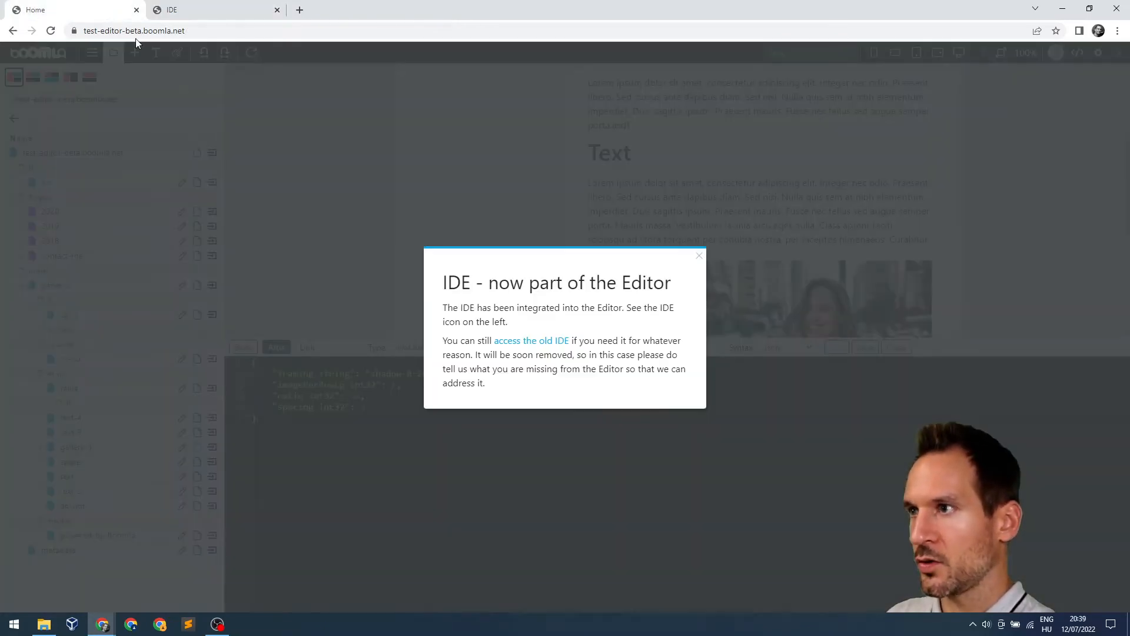
left_click(841, 257)
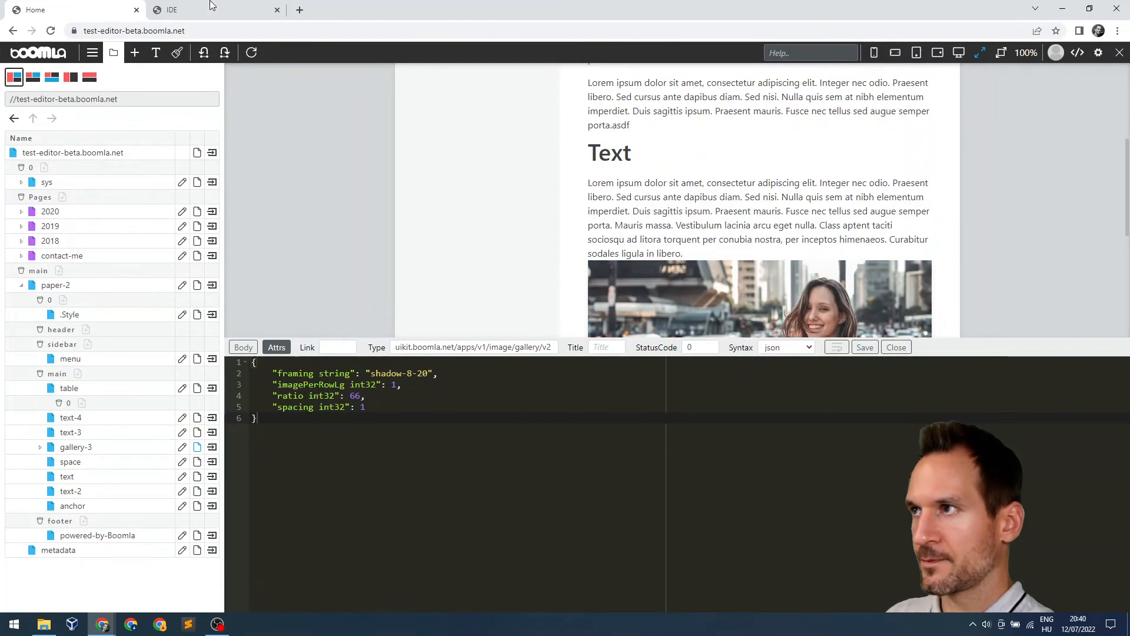
left_click(209, 7)
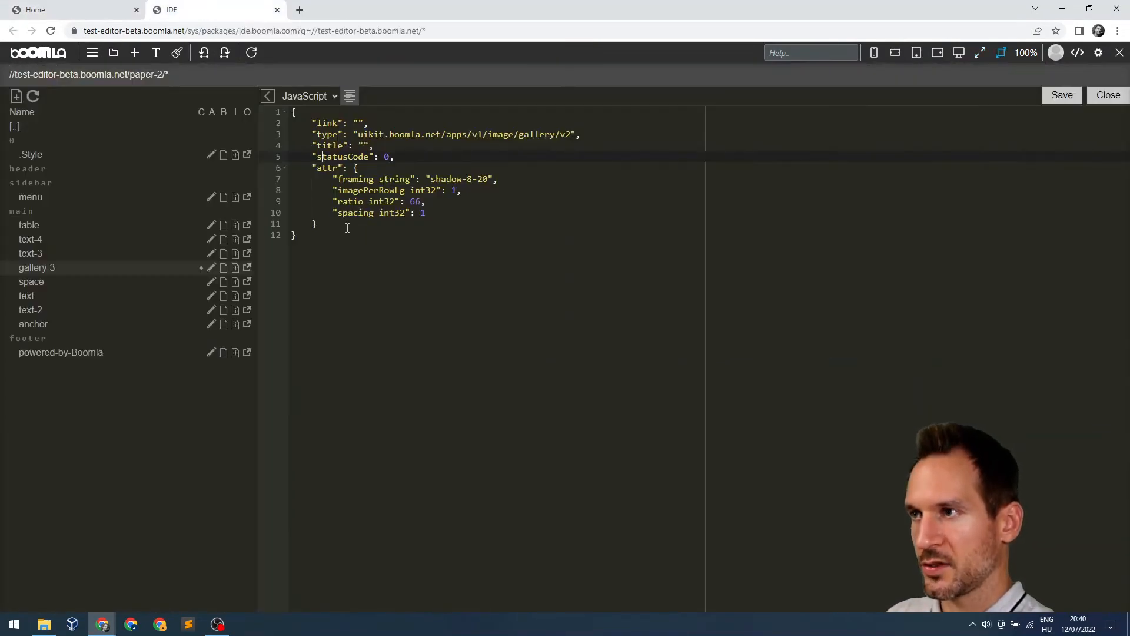
left_click_drag(347, 228, 347, 169)
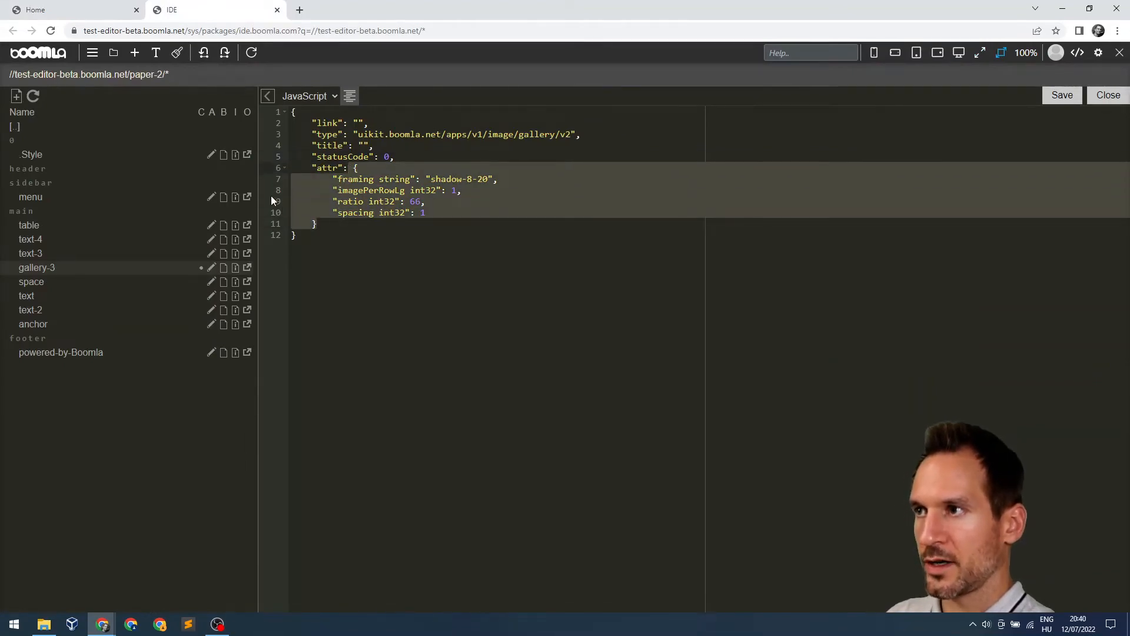
left_click(107, 11)
left_click_drag(318, 434, 202, 345)
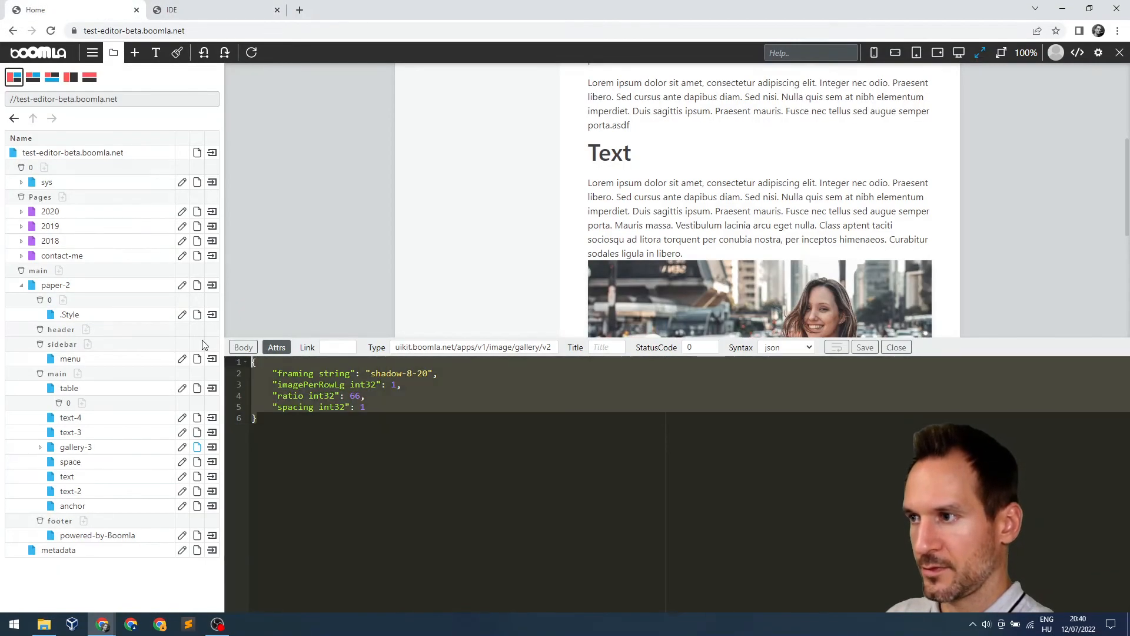
Close gallery-3's code panel and cycle the tree through overlay, full-width and side-by-side layouts
left_click(325, 441)
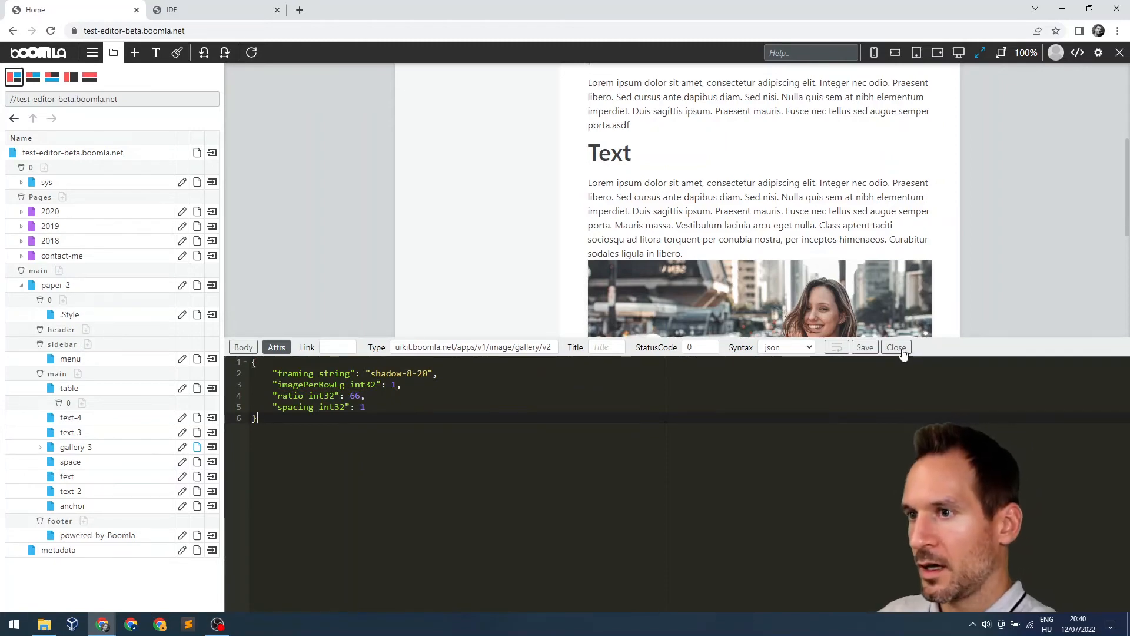
left_click(243, 347)
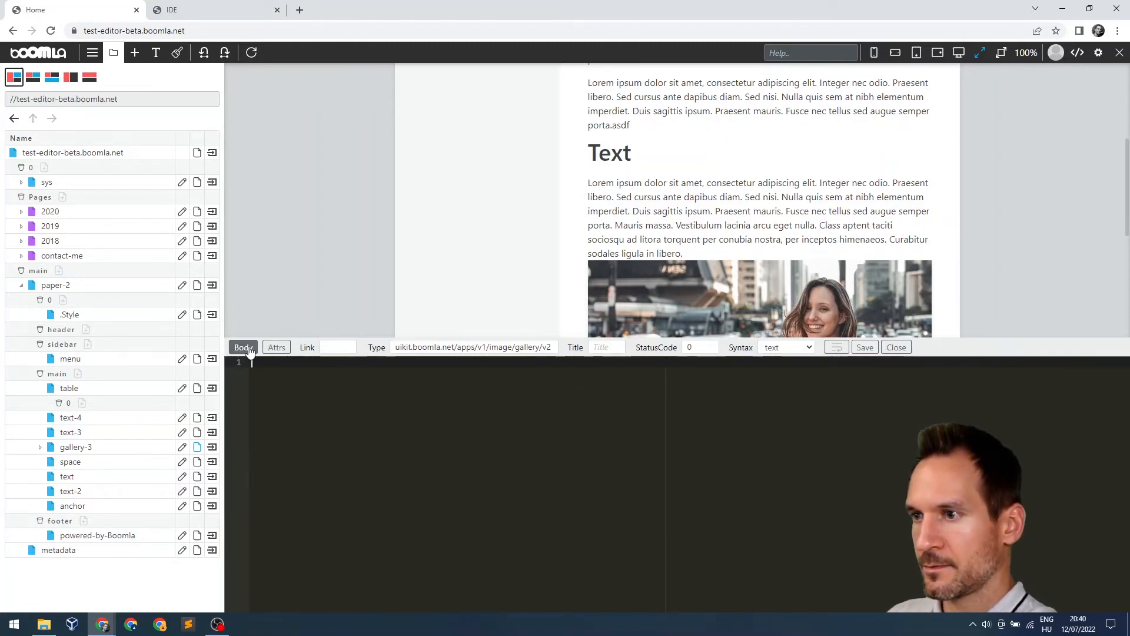
left_click(897, 348)
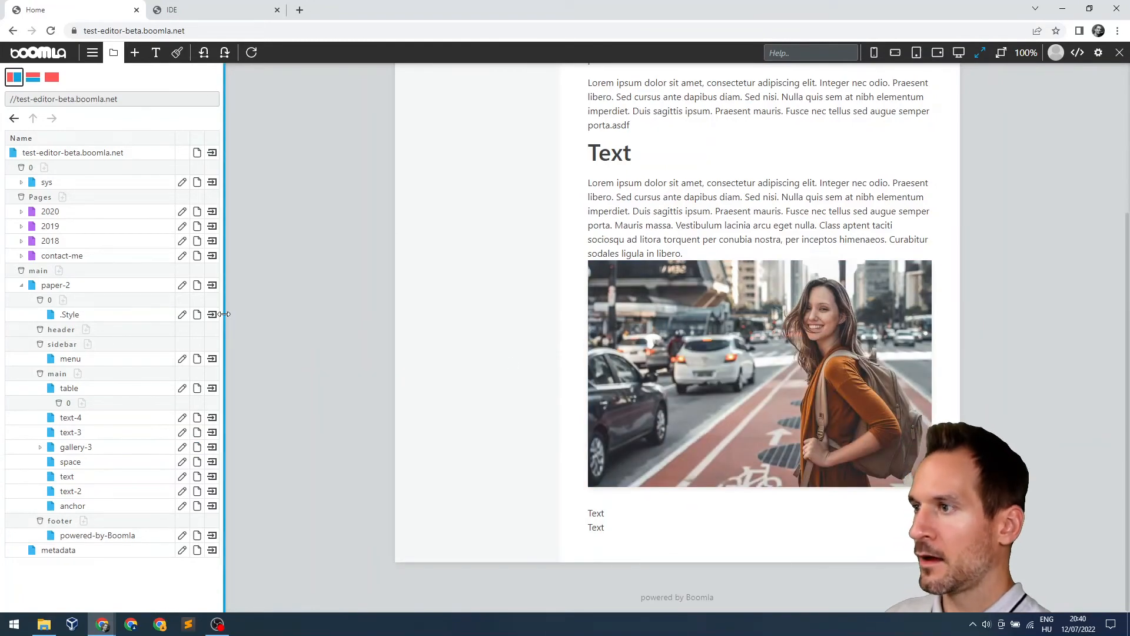
left_click(33, 78)
left_click(52, 77)
left_click(14, 77)
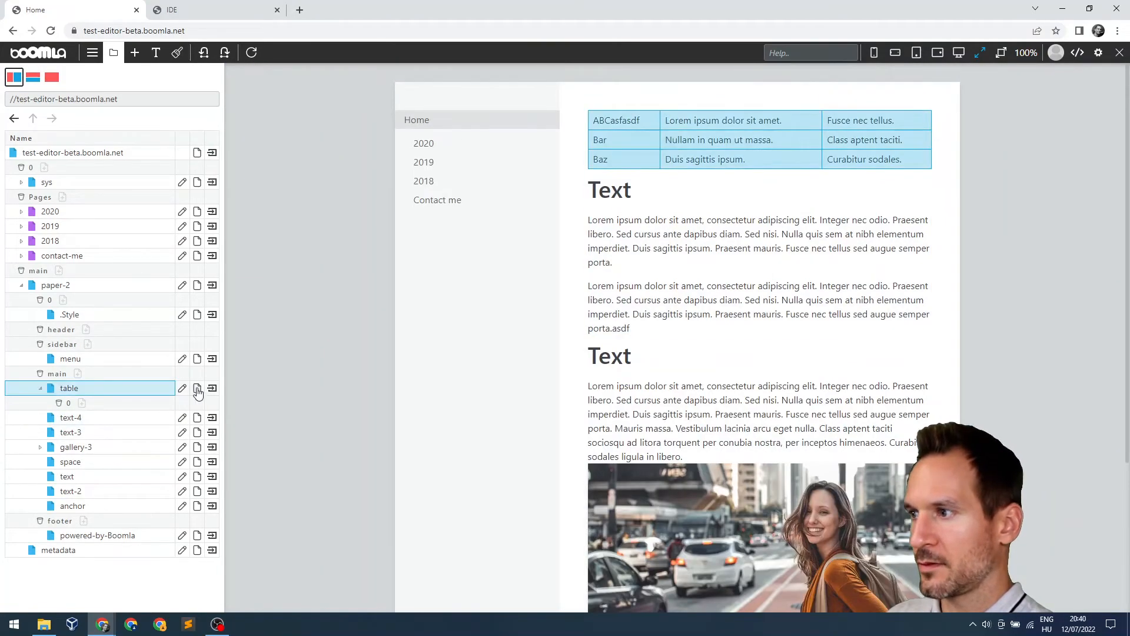
Open the table's body code, try each of the five layouts, then close the code panel
left_click(198, 389)
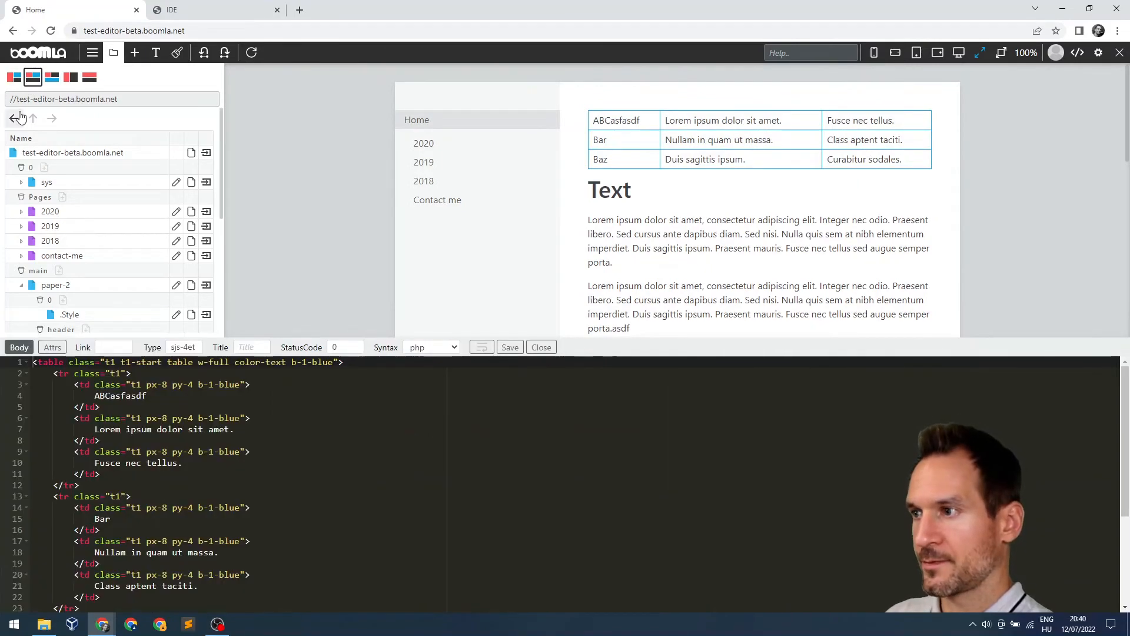
left_click(51, 81)
left_click(71, 83)
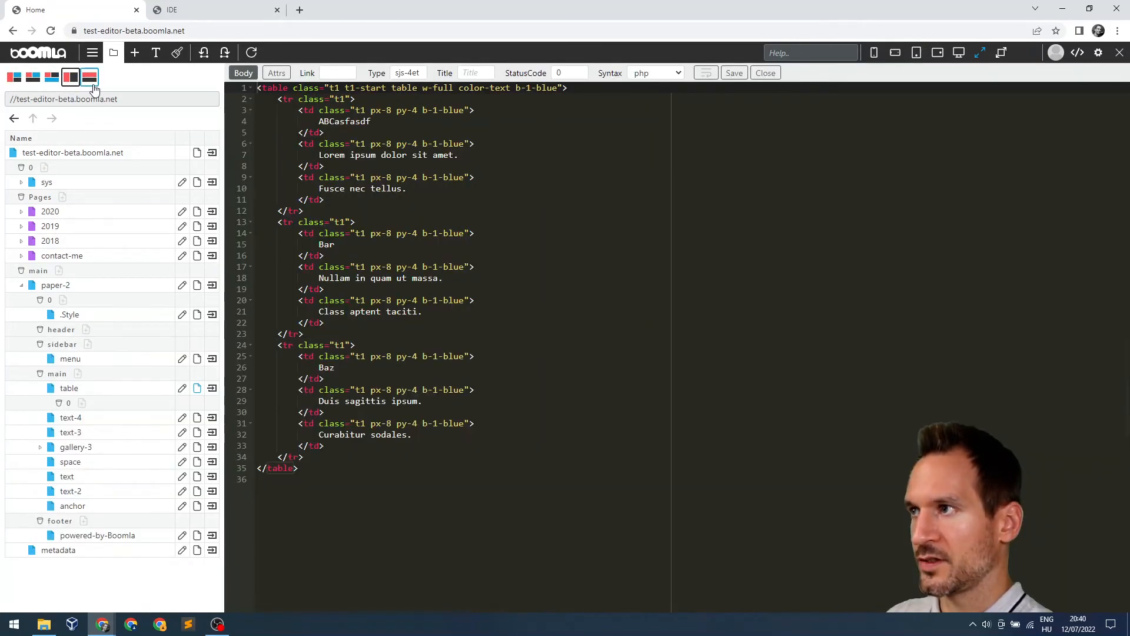
left_click(90, 78)
left_click(14, 77)
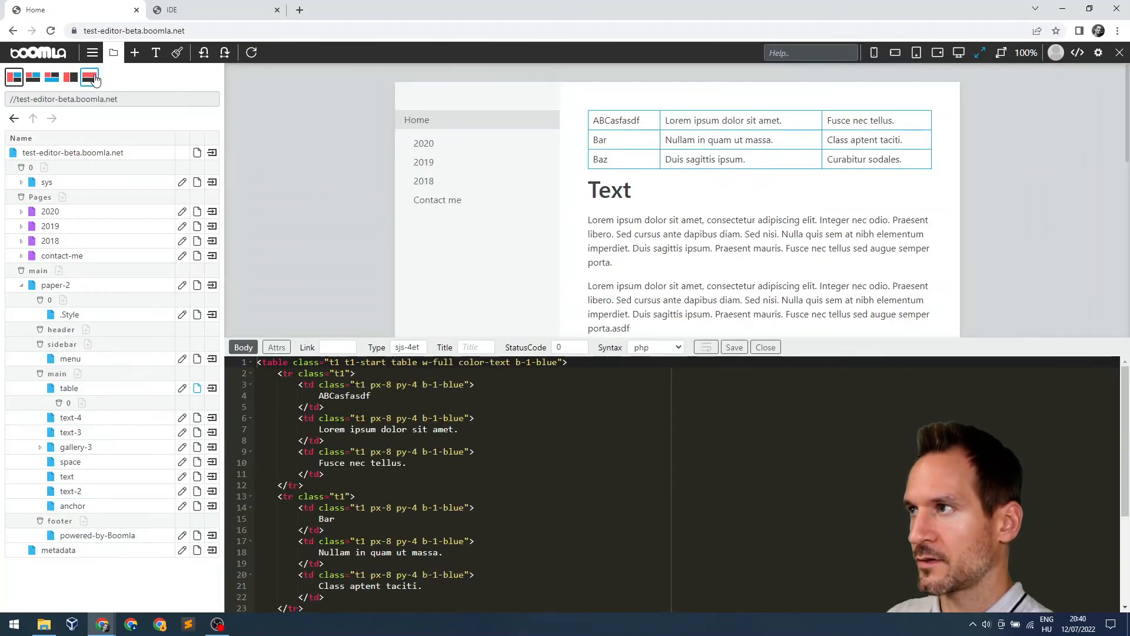
left_click(766, 348)
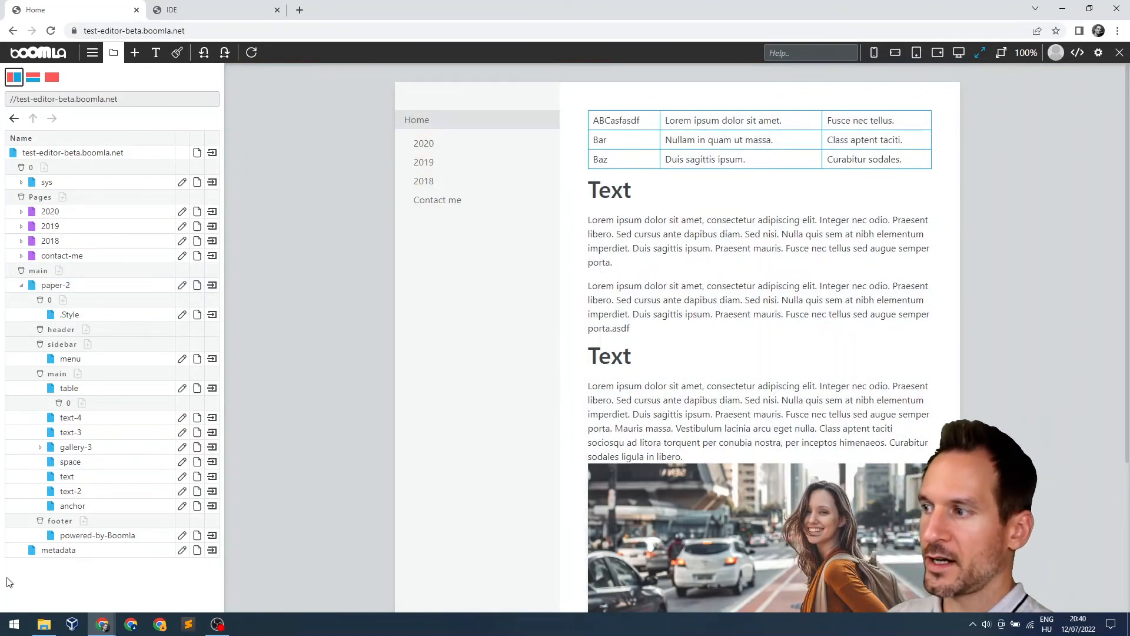
left_click(40, 447)
left_click(41, 448)
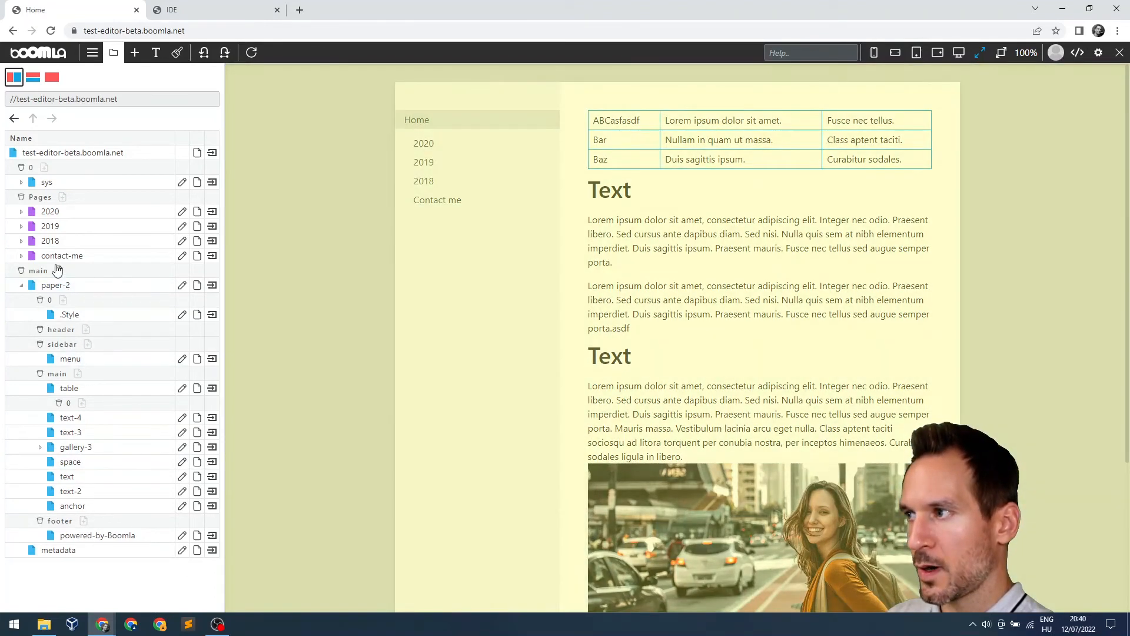
left_click(44, 168)
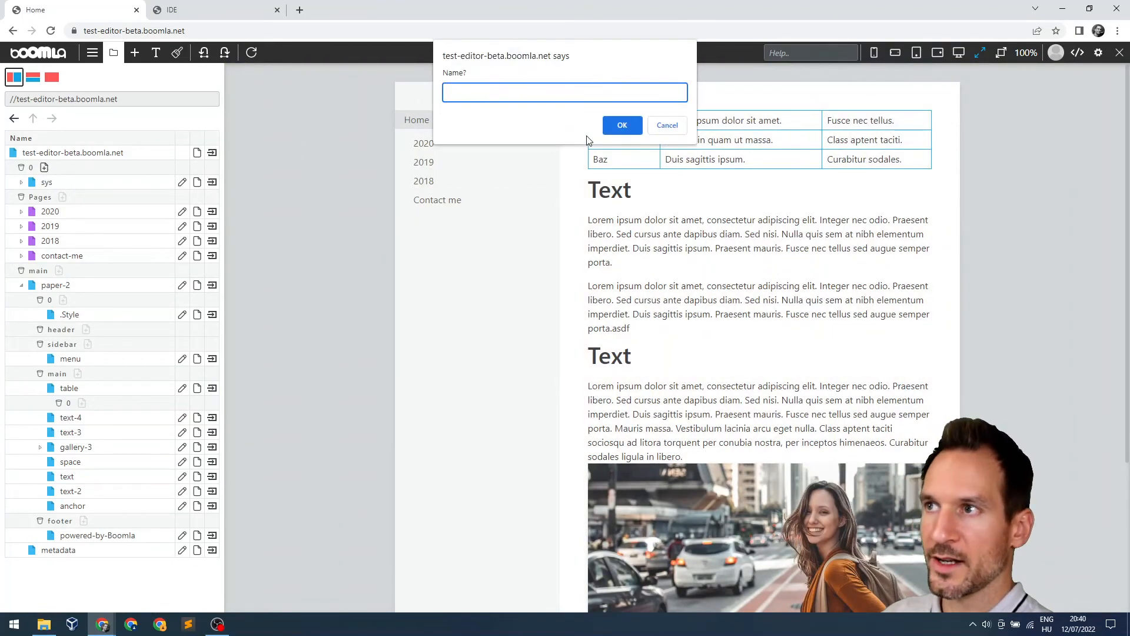
type("asdfasd")
left_click(623, 126)
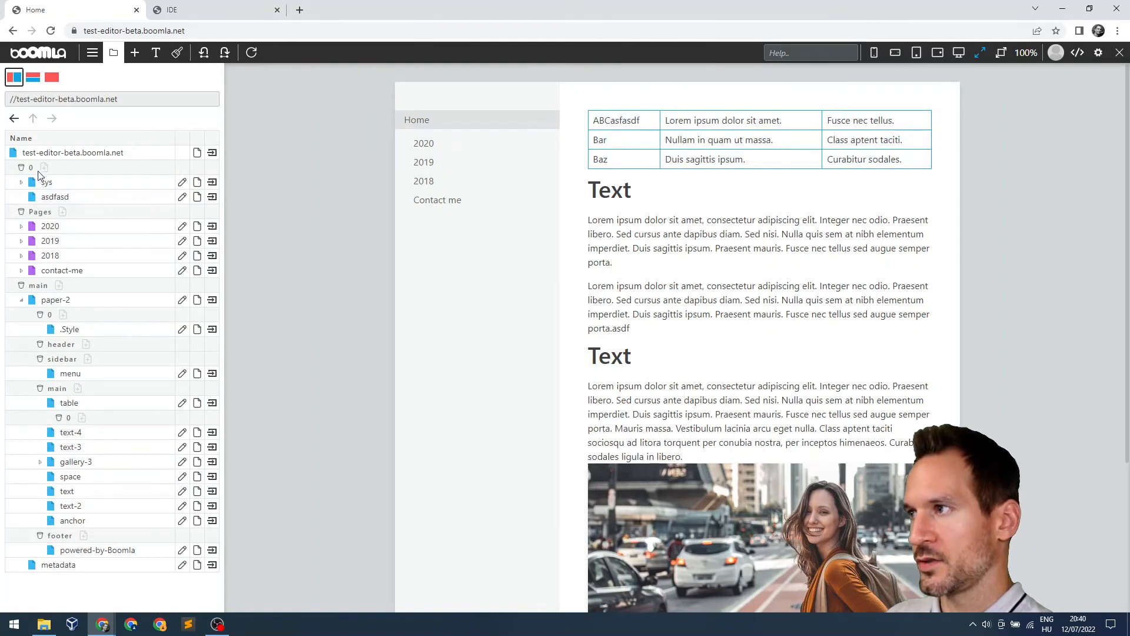
right_click(134, 199)
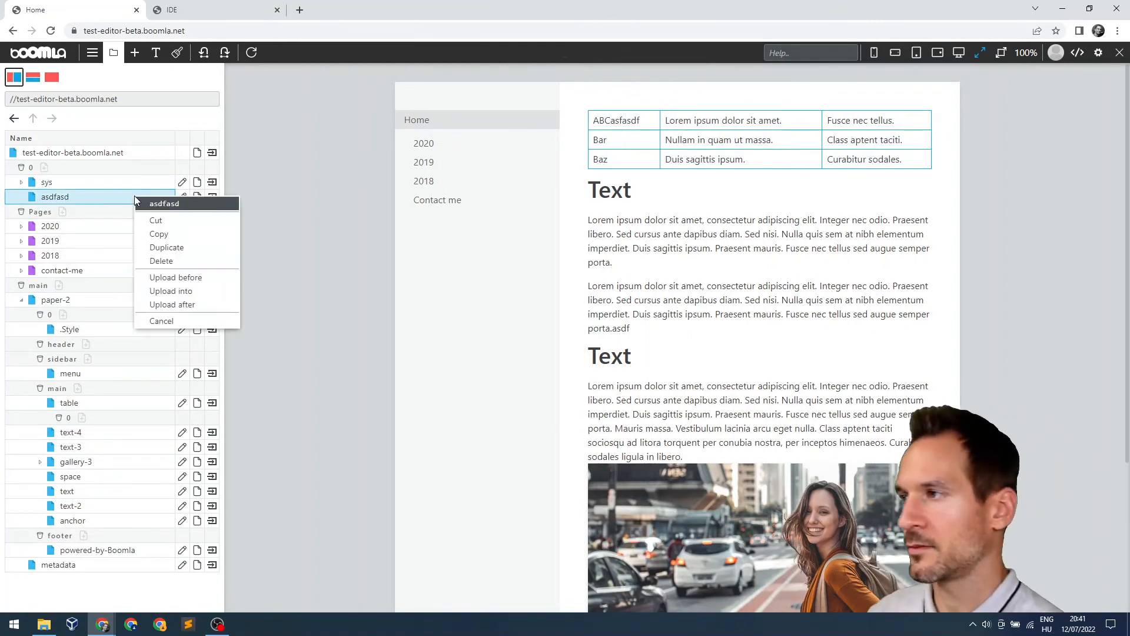
left_click(186, 263)
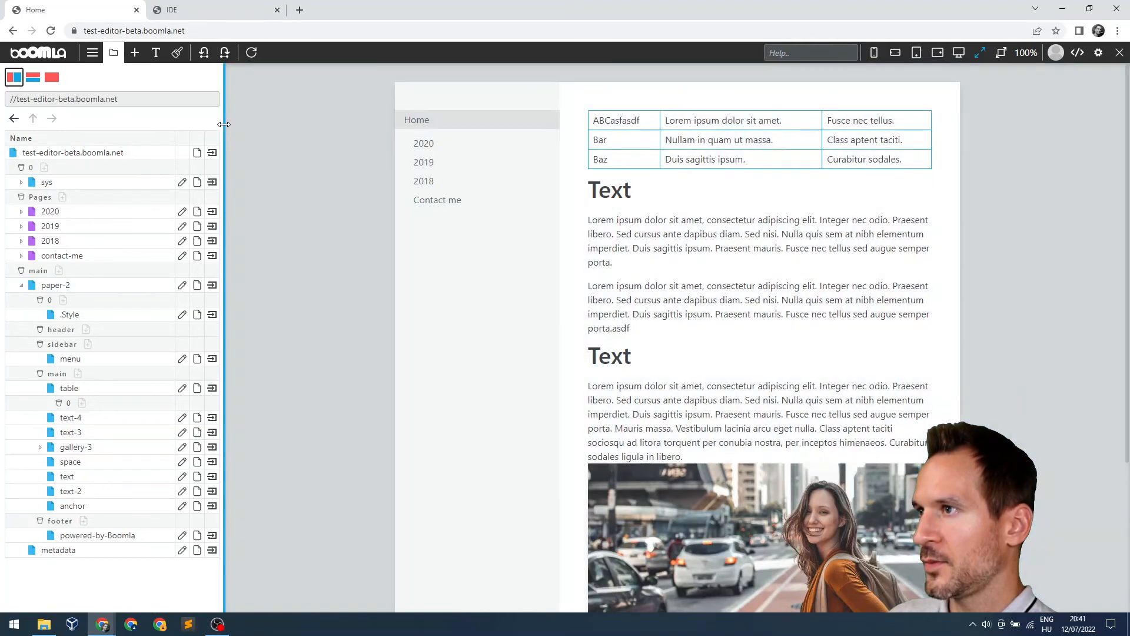
Widen the tree to reveal Type, Link and Title, open text-4's uikit package, then go back
left_click_drag(224, 124, 529, 124)
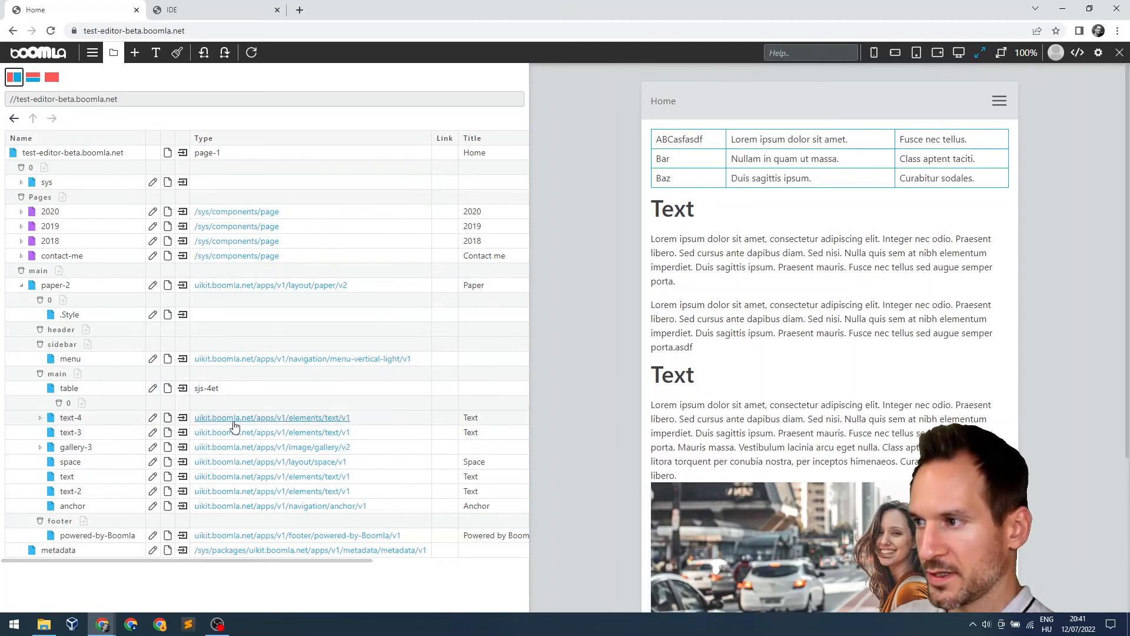
left_click(266, 419)
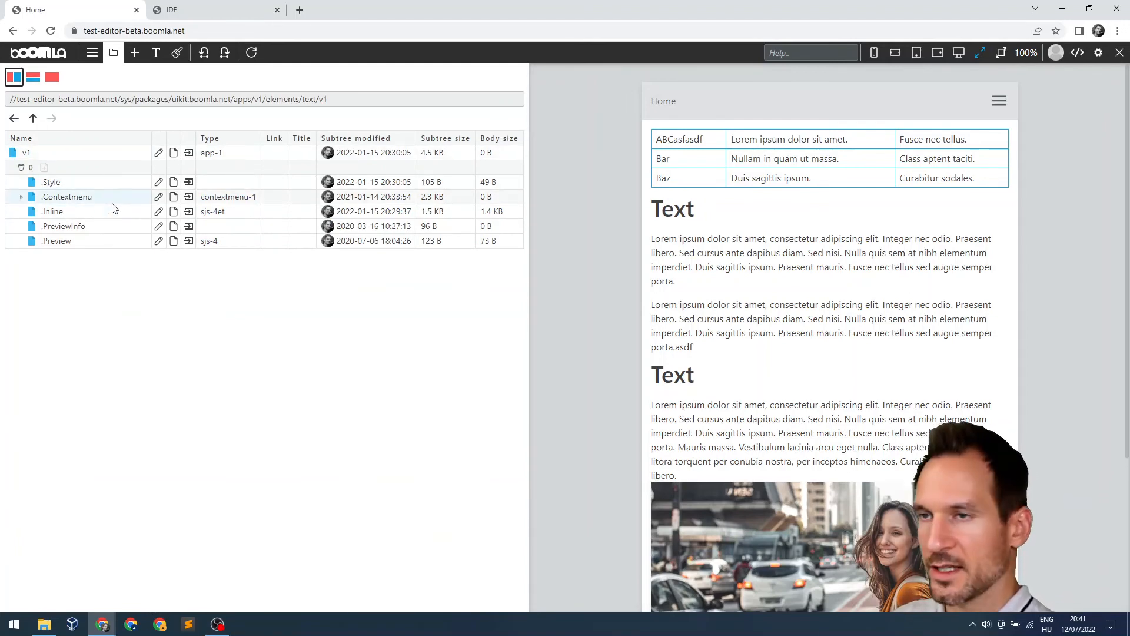
left_click(14, 118)
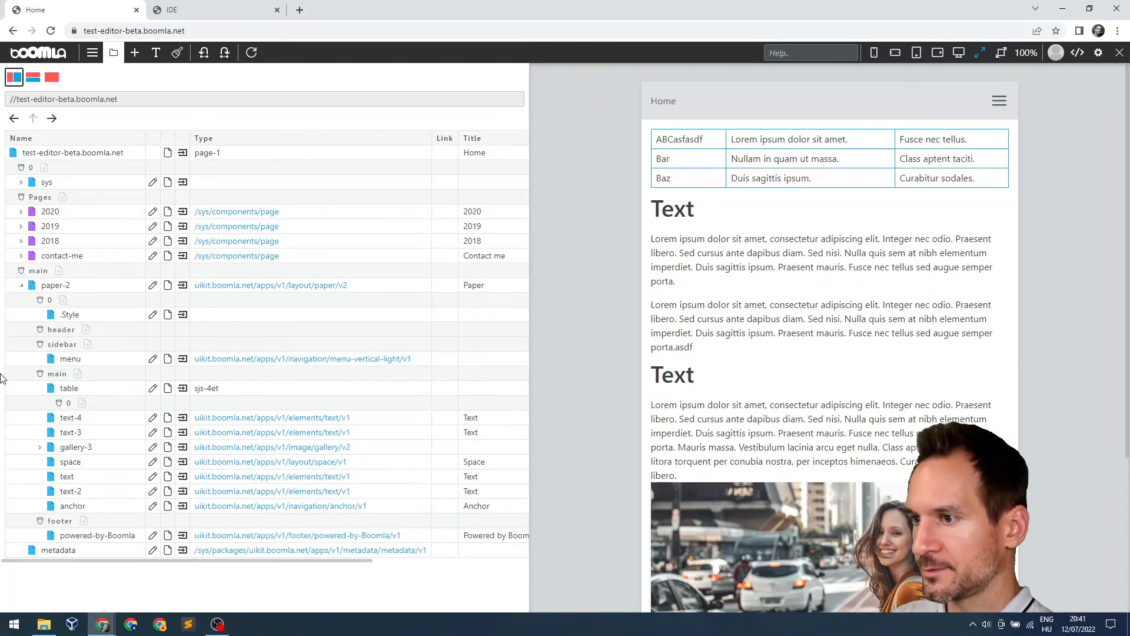